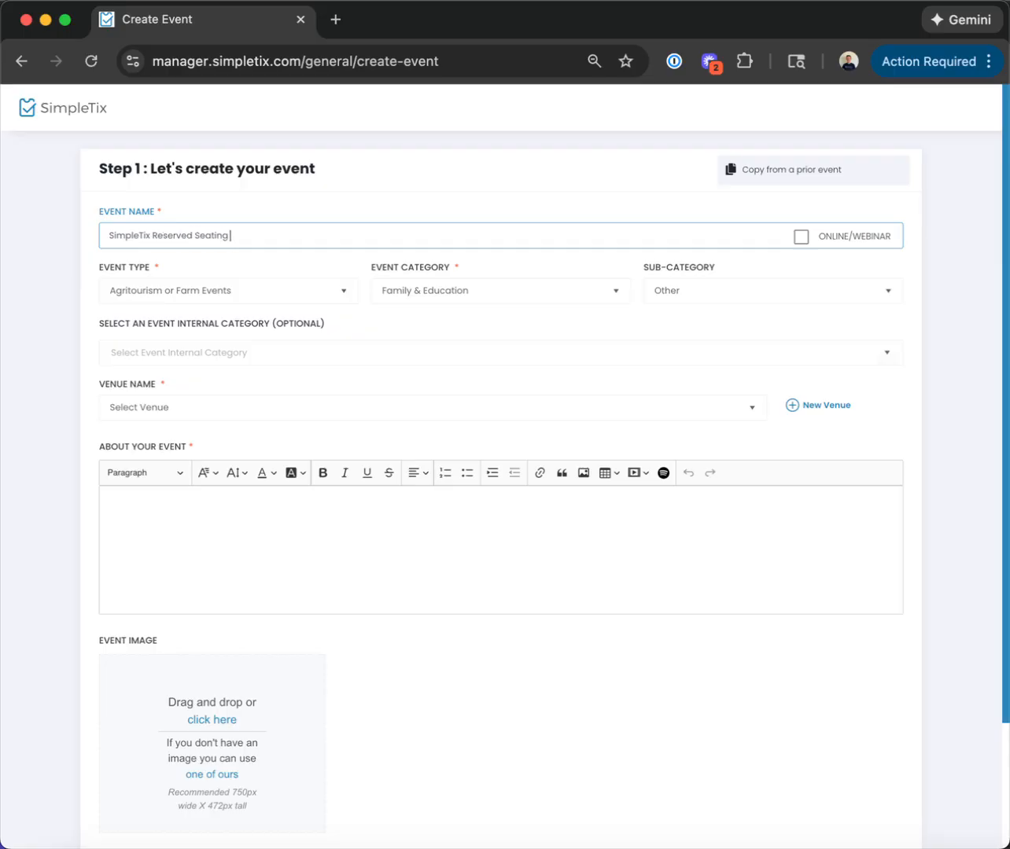
Step: Create and save a new venue named SimpleTix Test, filling in its street address from the Washington, DC Northwest suggestion
click(823, 406)
click(333, 203)
text(SimpleTix Test)
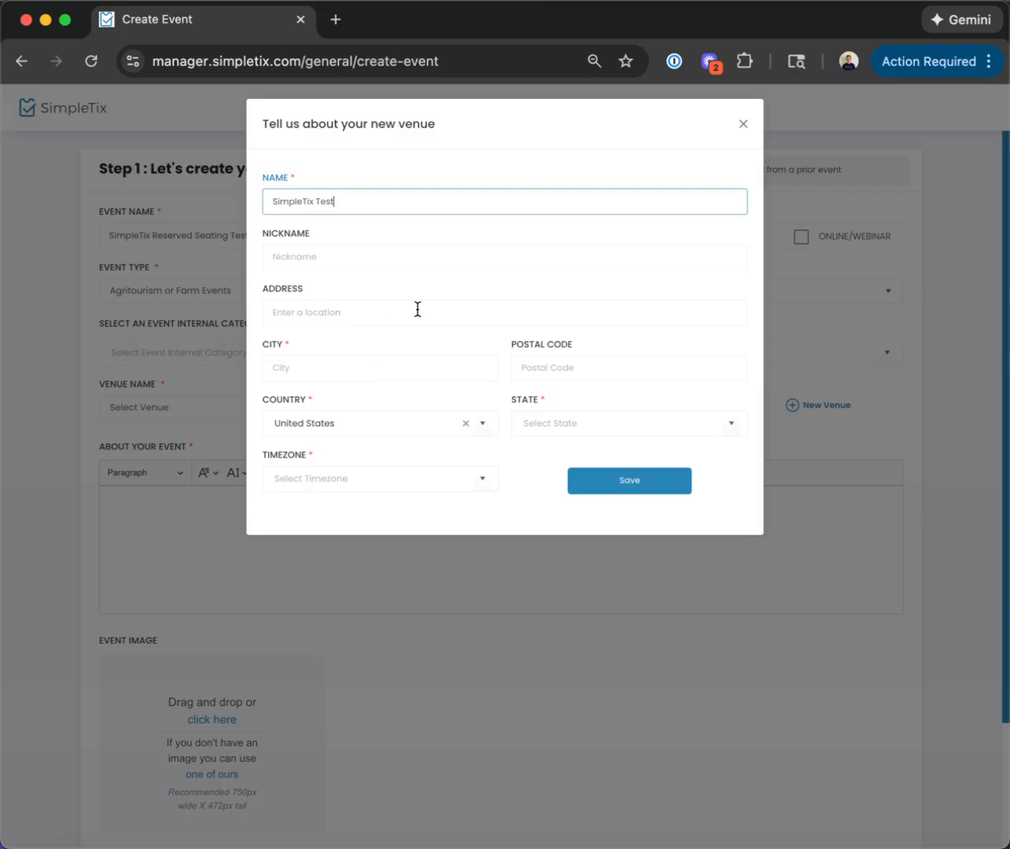
click(343, 363)
text(1600)
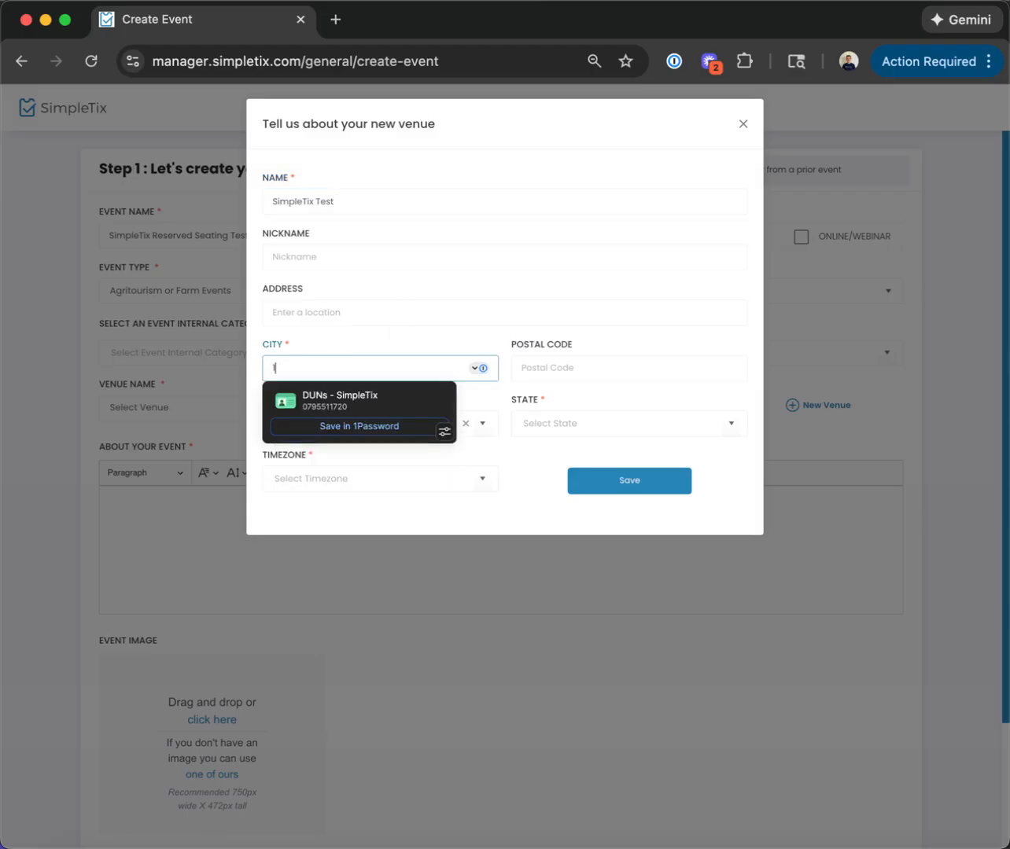
click(331, 311)
text(1600 p)
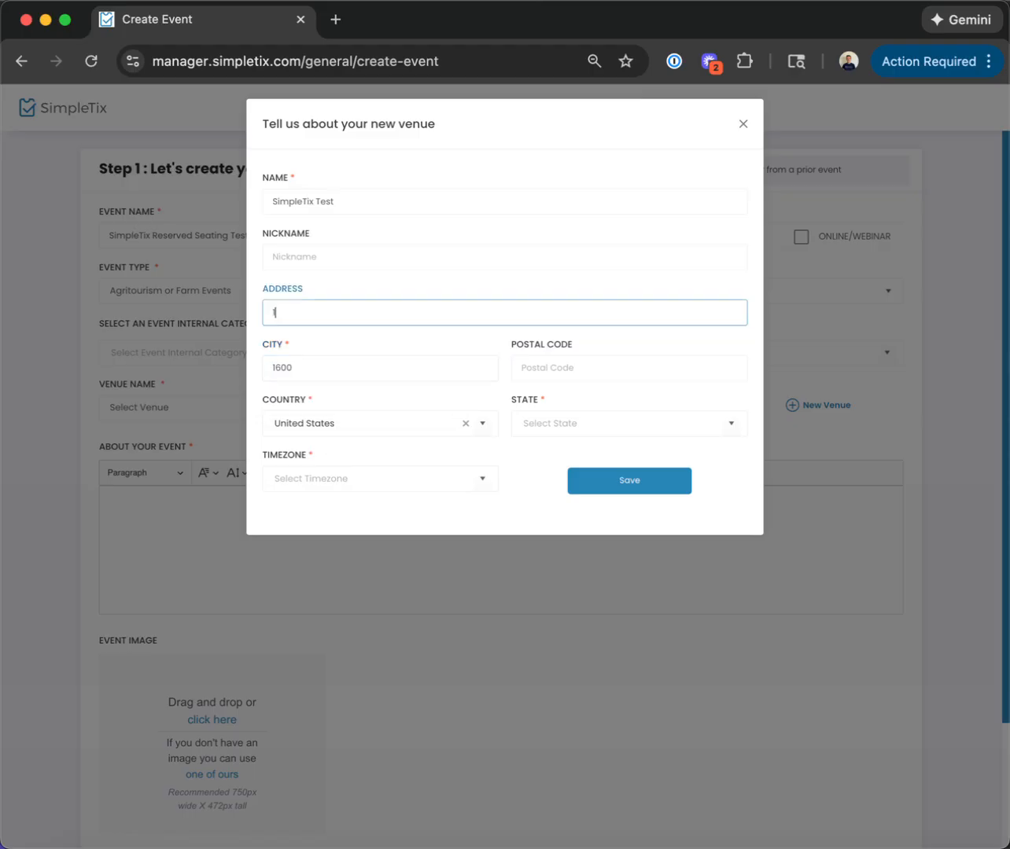
text(enns)
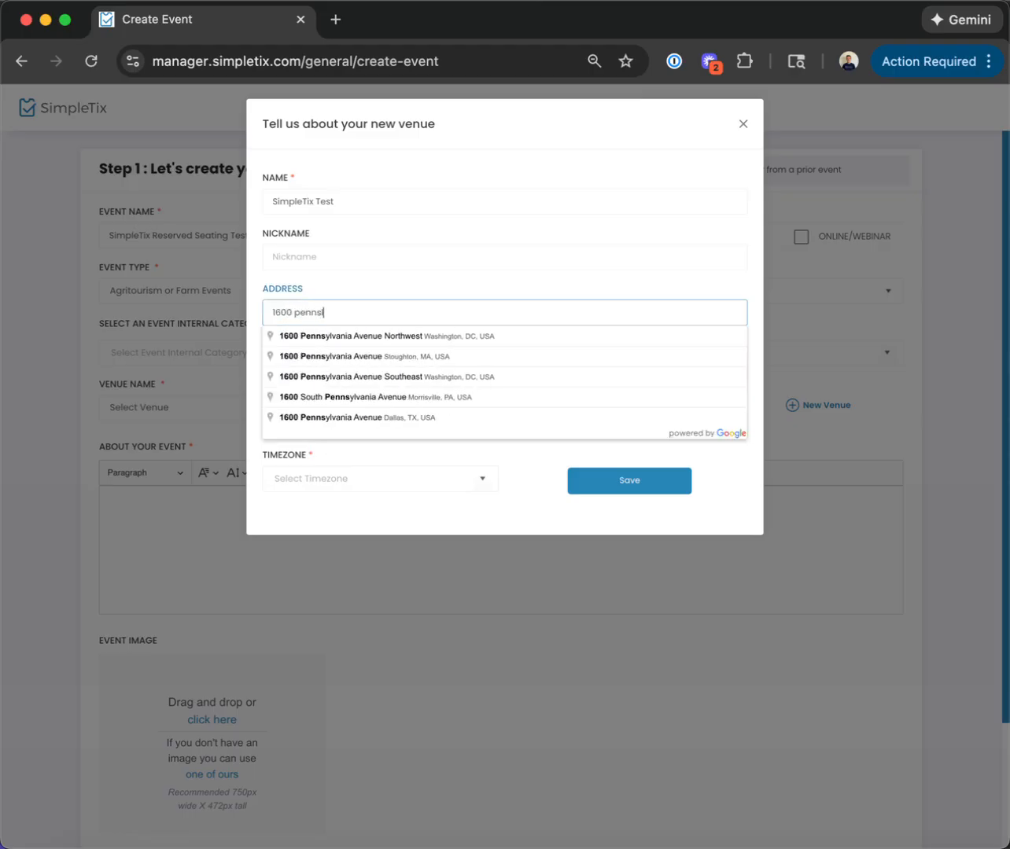
key(Down)
key(Return)
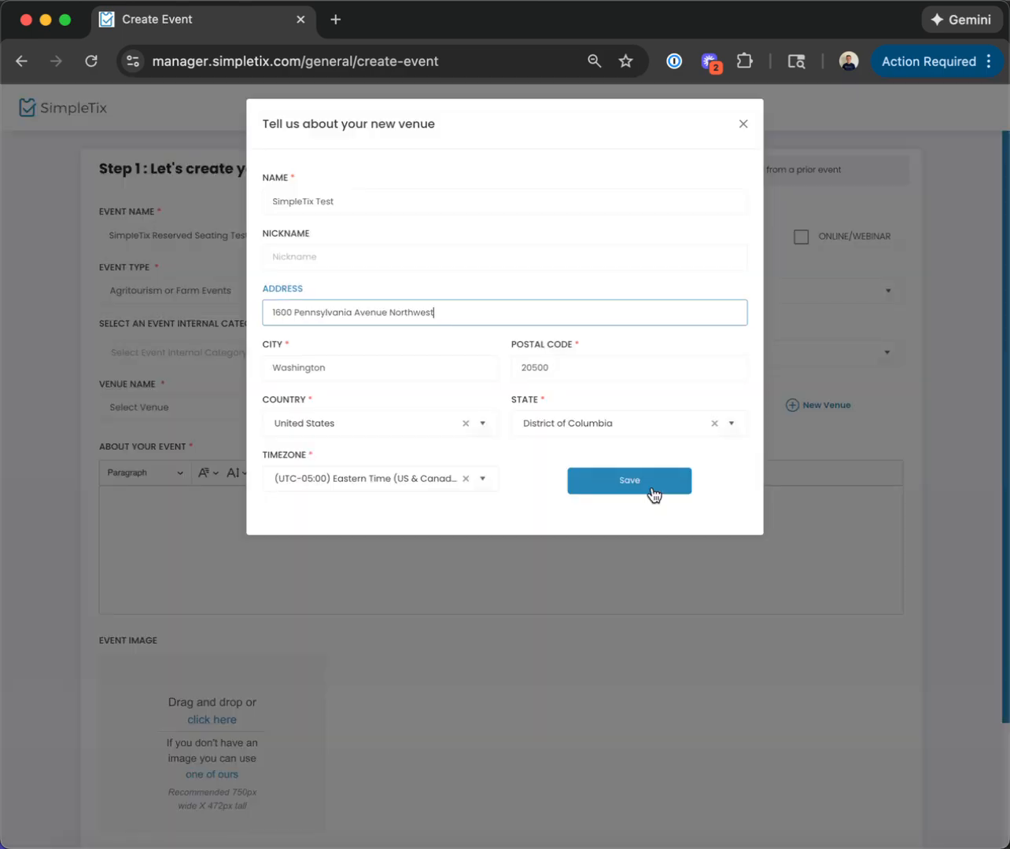
click(649, 486)
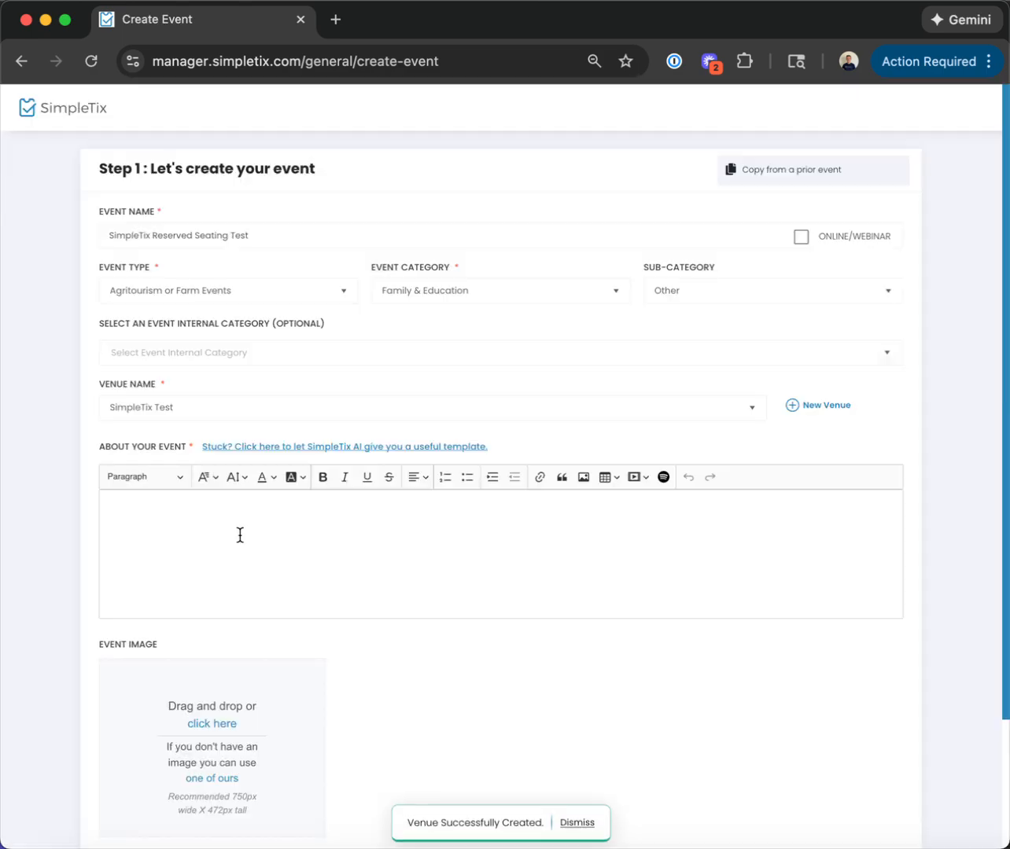
Step: Enter Test as the event description and continue to ticket setup, skipping the event image
click(214, 531)
scroll(841, 747, down, 3)
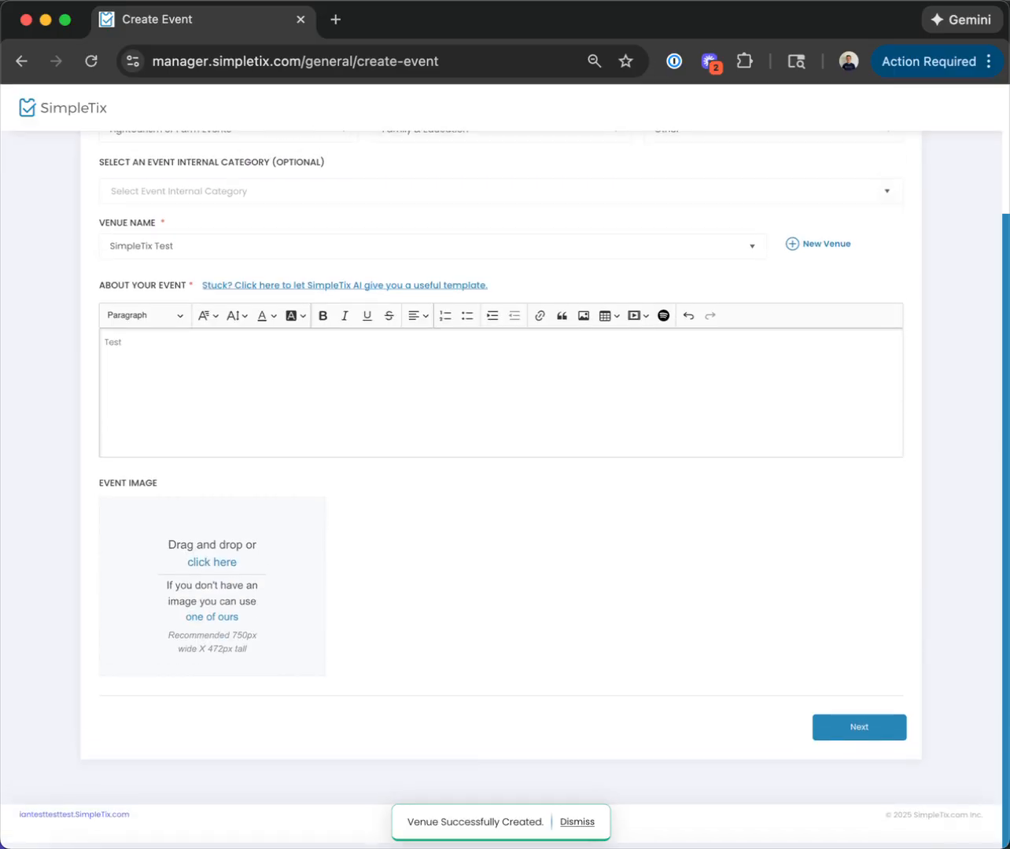
click(853, 731)
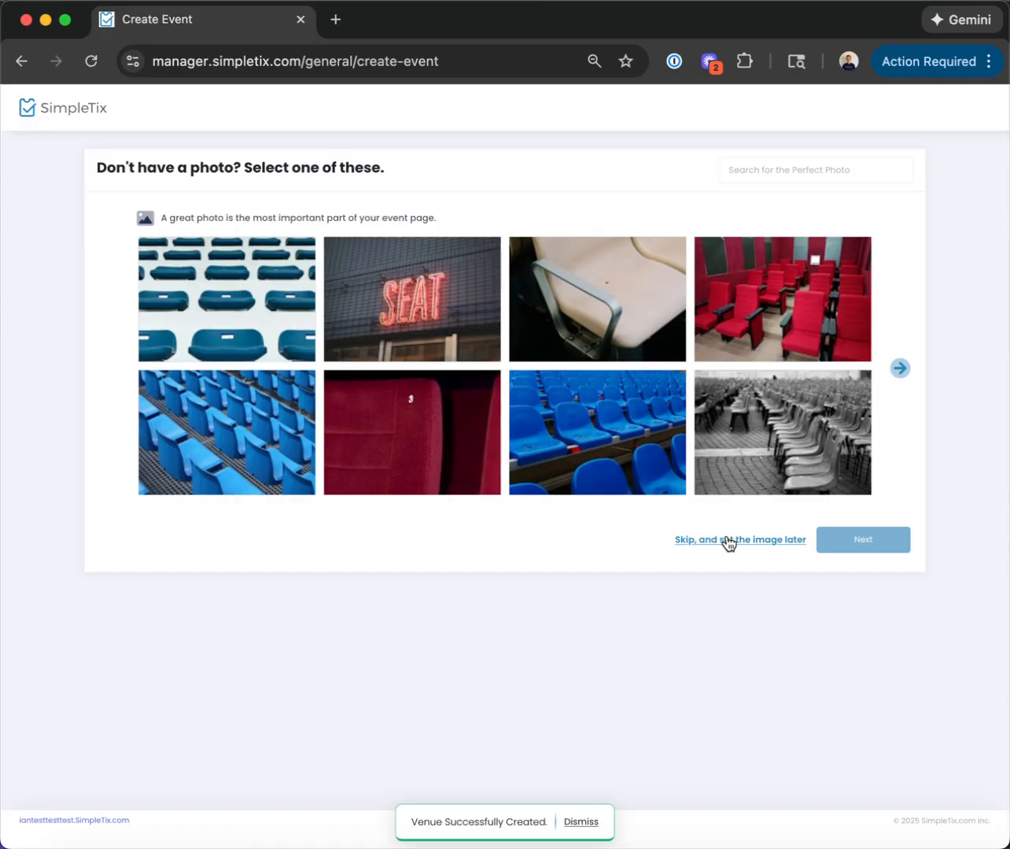
click(728, 542)
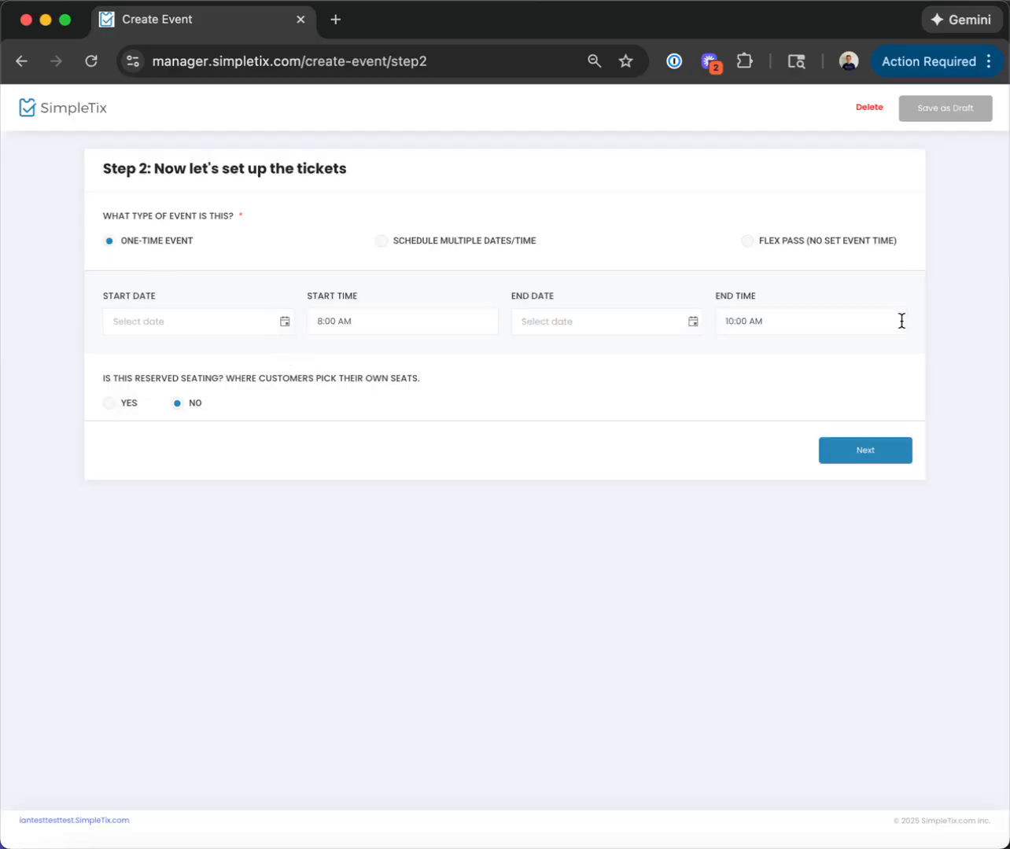
Step: Enable reserved seating for the one-time event, set its start date to 11/15/2025, and continue
click(125, 405)
click(884, 445)
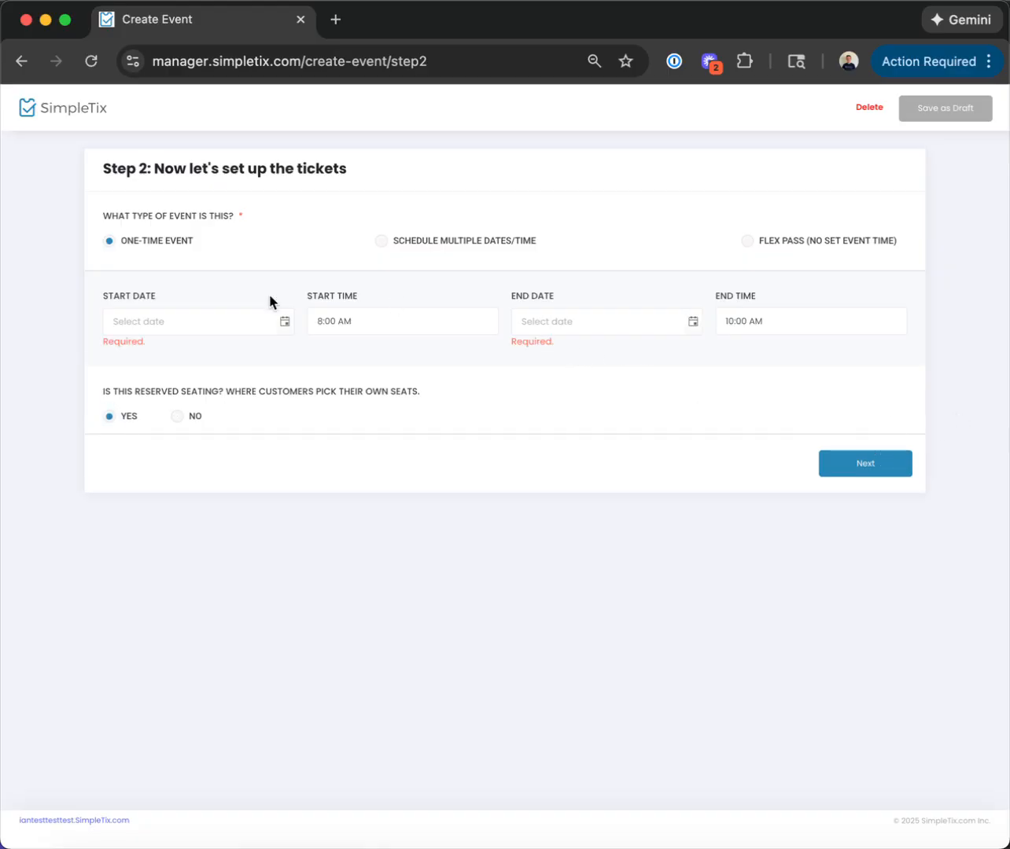
click(284, 323)
click(302, 459)
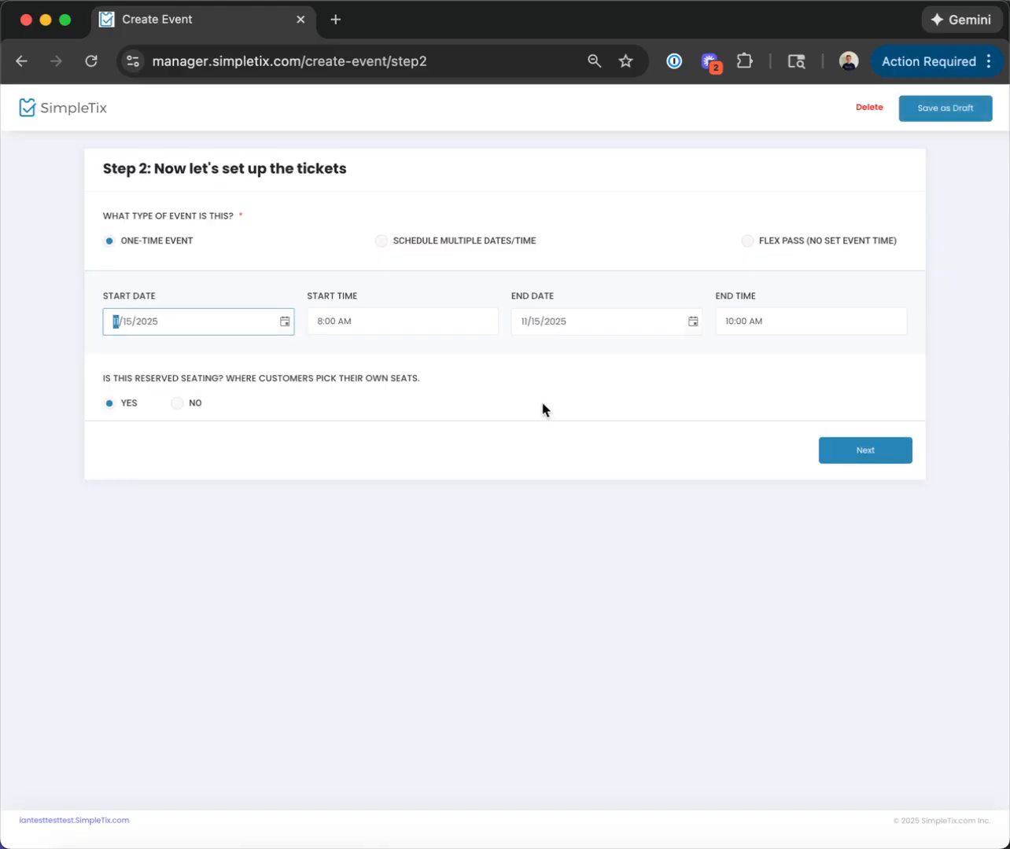
click(870, 451)
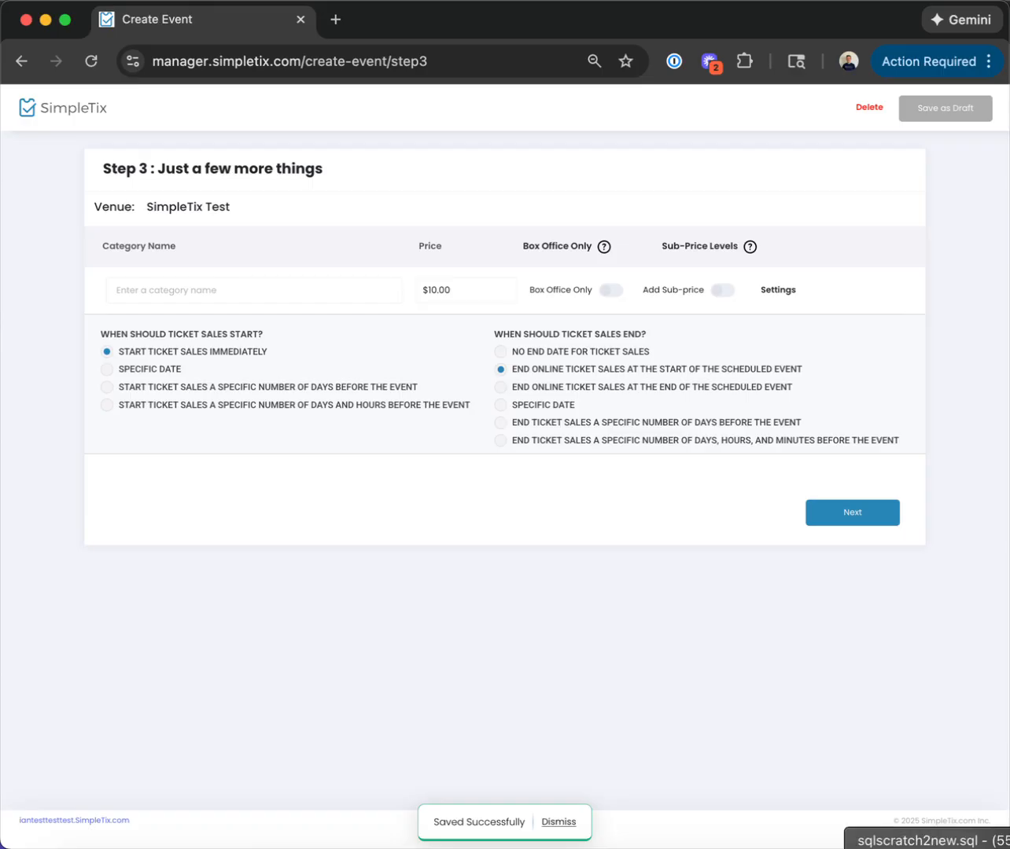
Step: Add three ticket categories named Front Row, General Admission and Back of the house
click(201, 292)
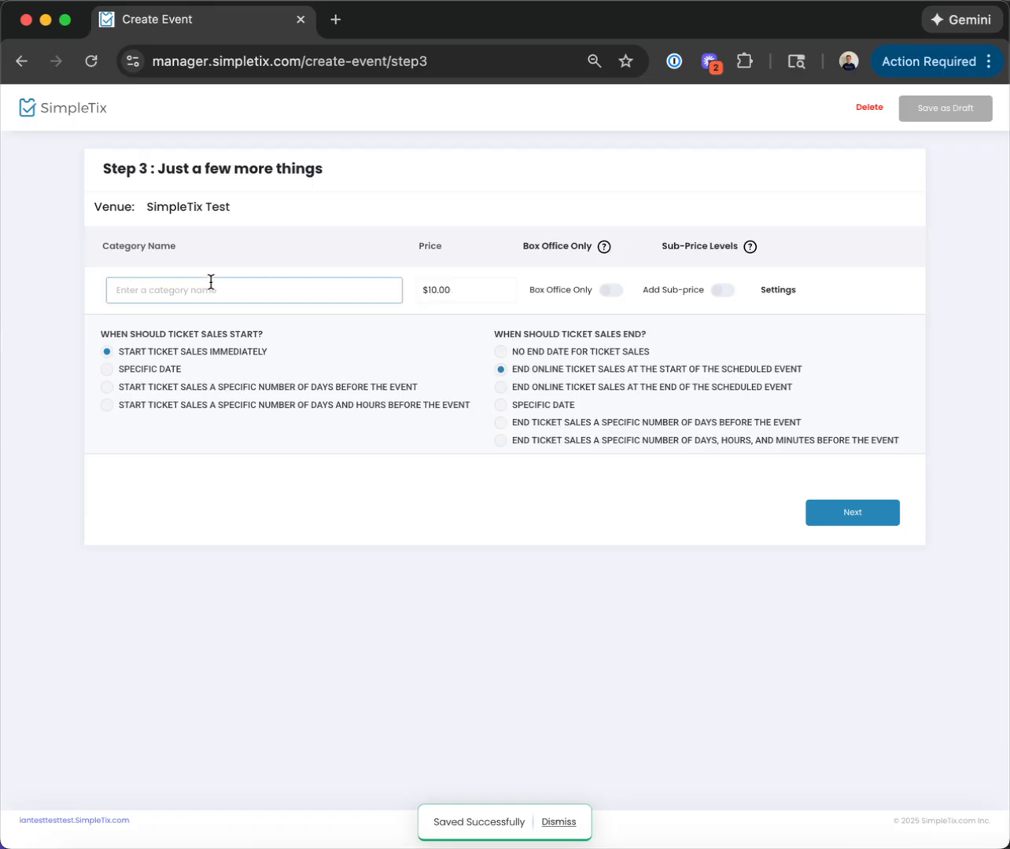
text(Front)
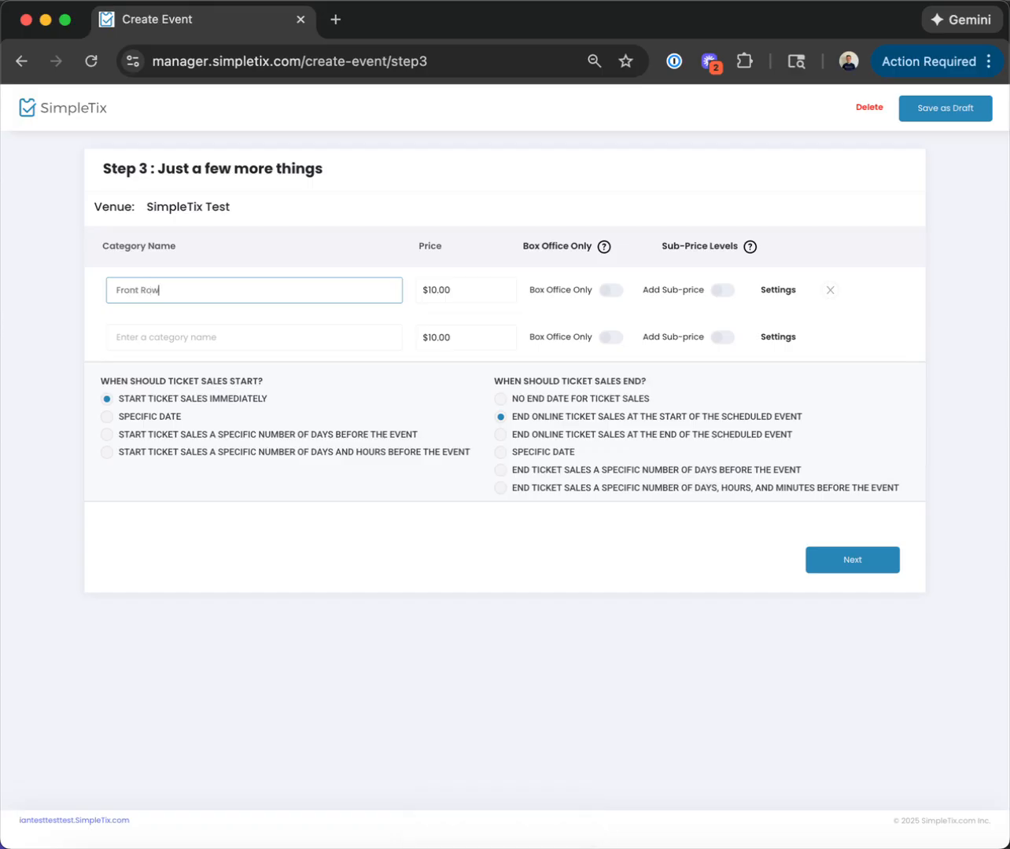
text( Row)
click(177, 336)
text(General Admission)
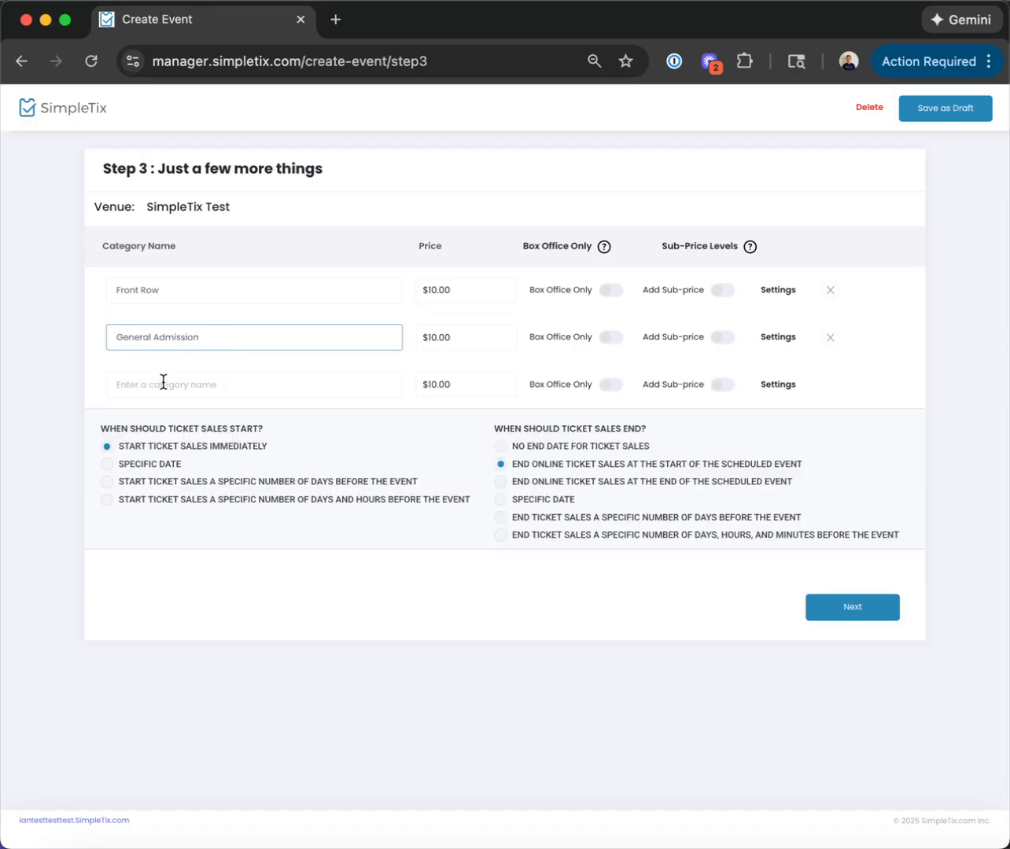
click(163, 382)
text(Back of the house)
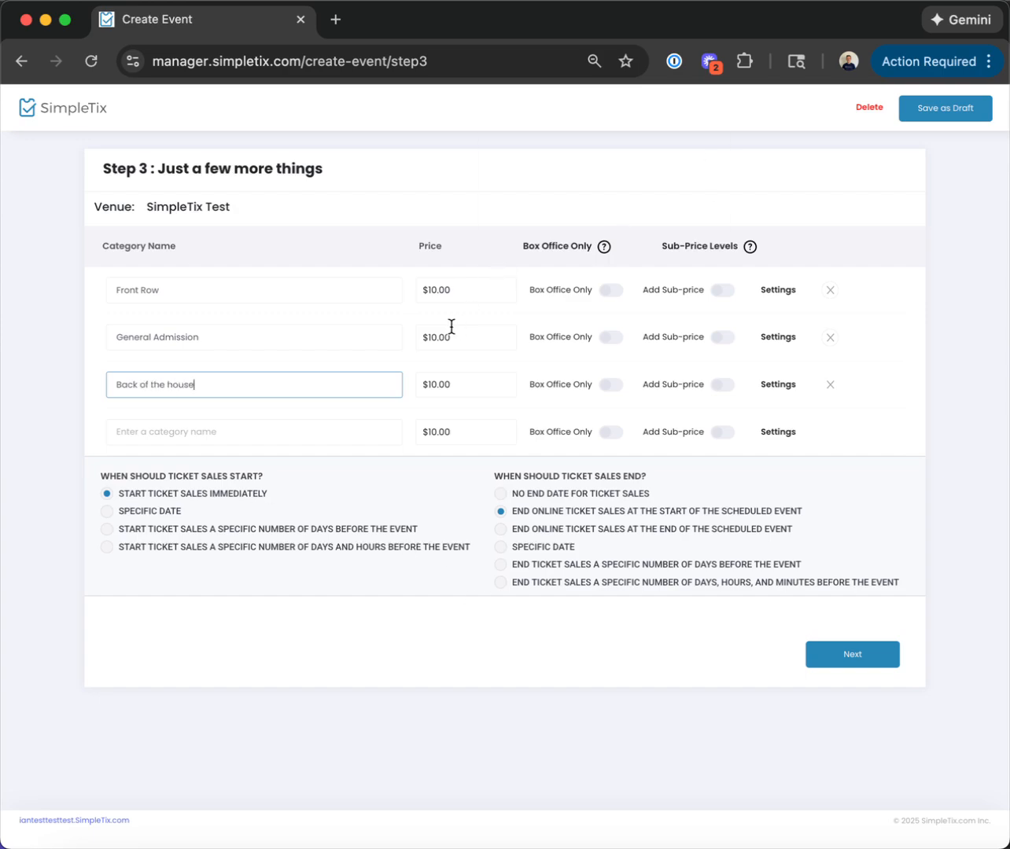
Step: Price Front Row at $15 and Back of the house at $5, keep General Admission at $10, and continue to the seating chart
click(453, 292)
text(15)
click(442, 336)
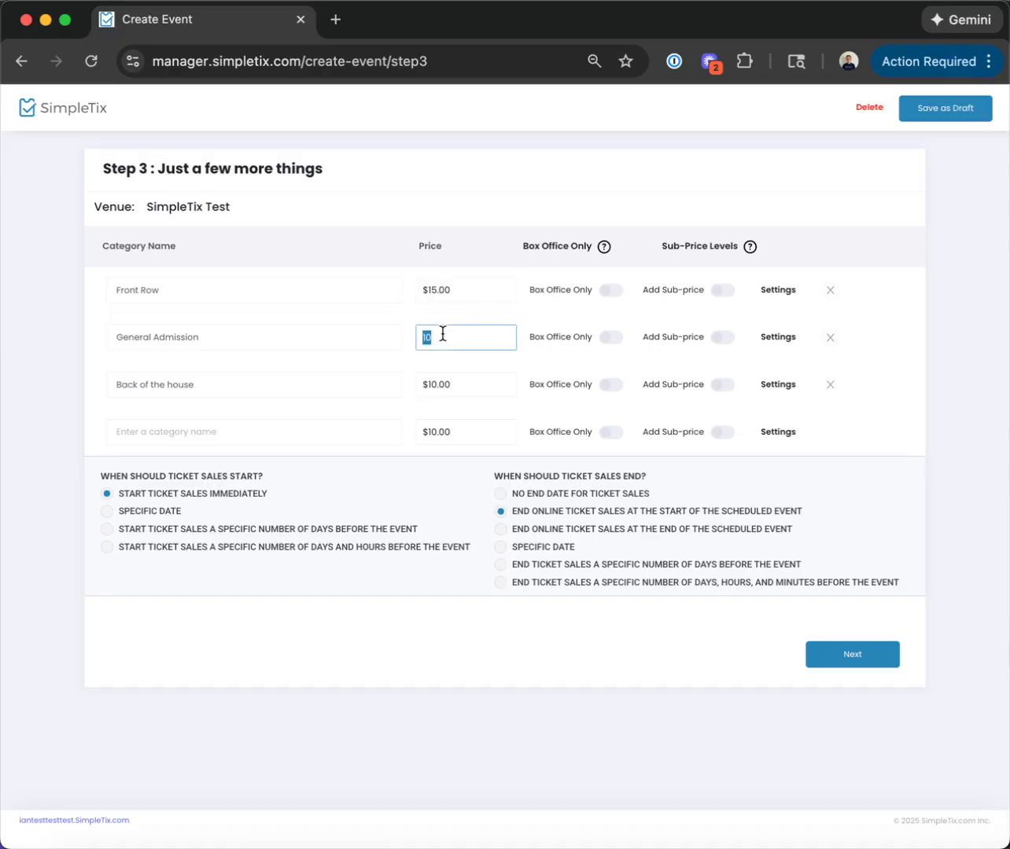
click(441, 385)
click(336, 799)
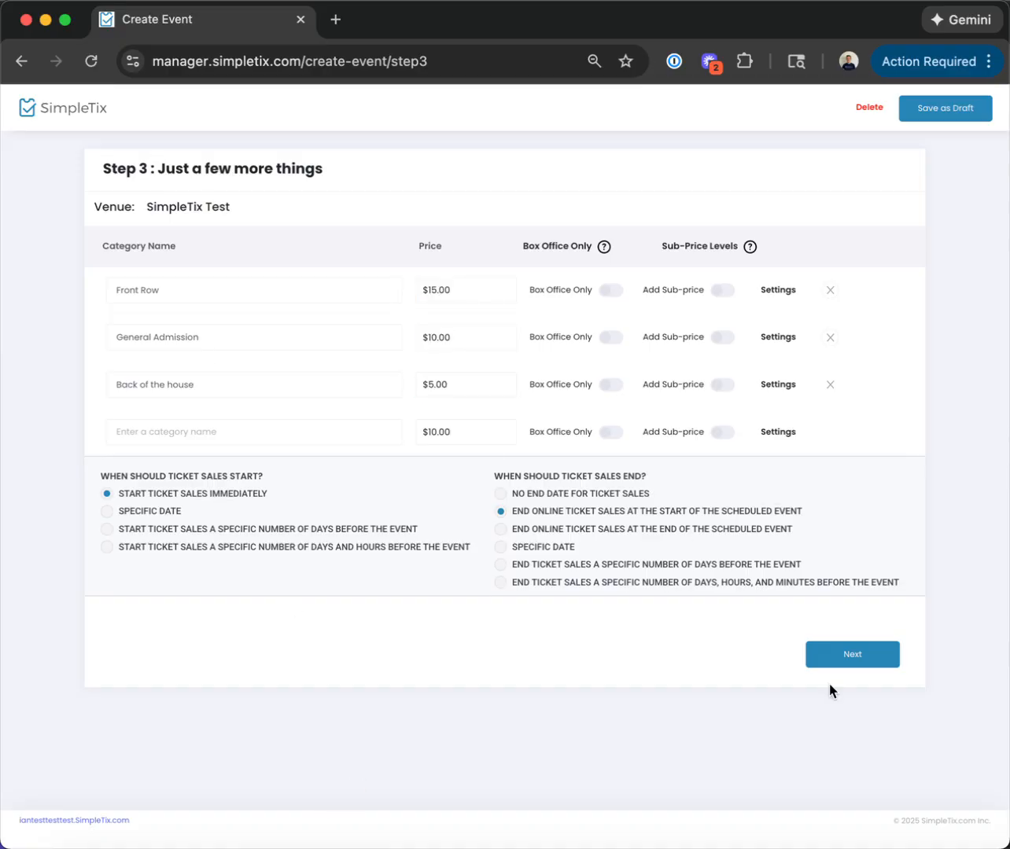
click(842, 653)
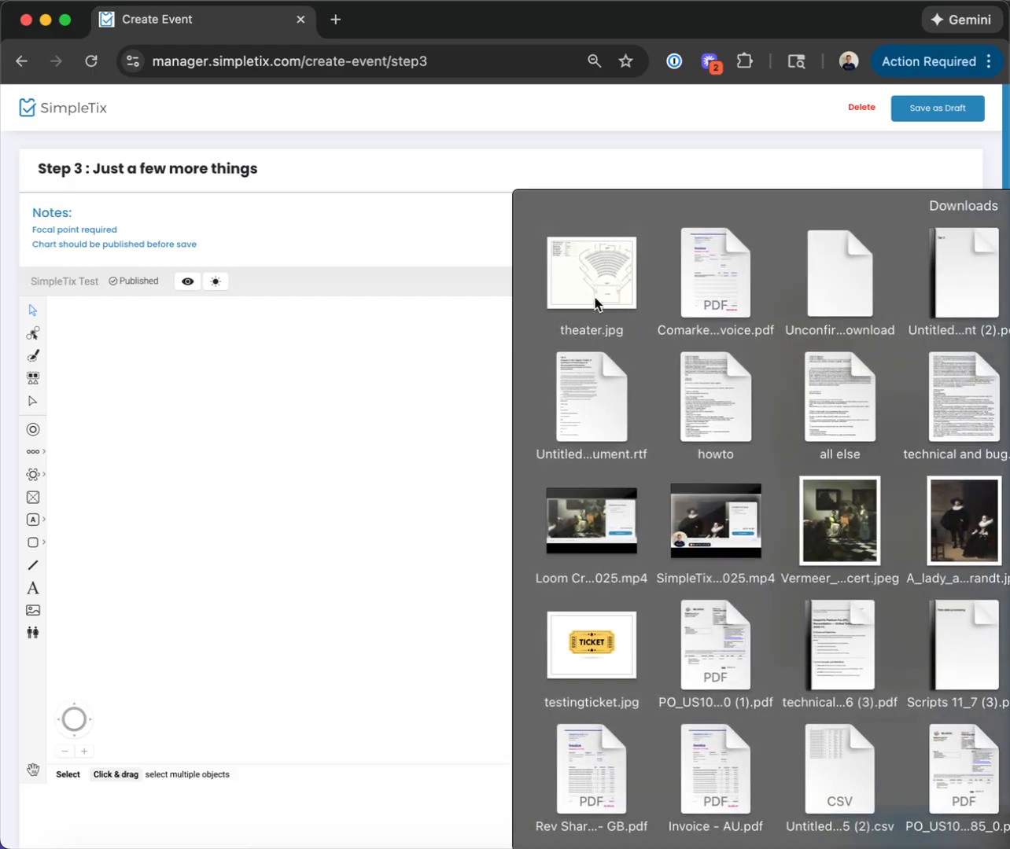
Step: Add theater.jpg from Downloads as the reference chart and scan its seats, matching the scan circle to the seat size at about 203% zoom
drag(594, 299, 898, 466)
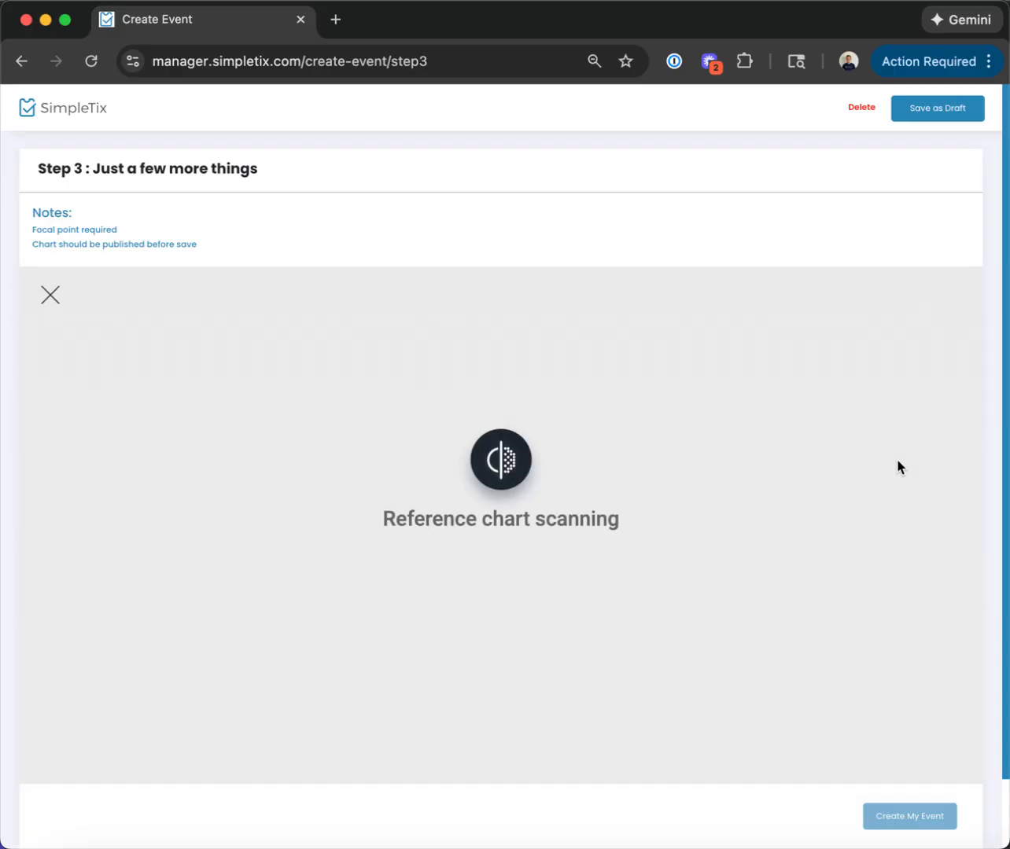
click(487, 592)
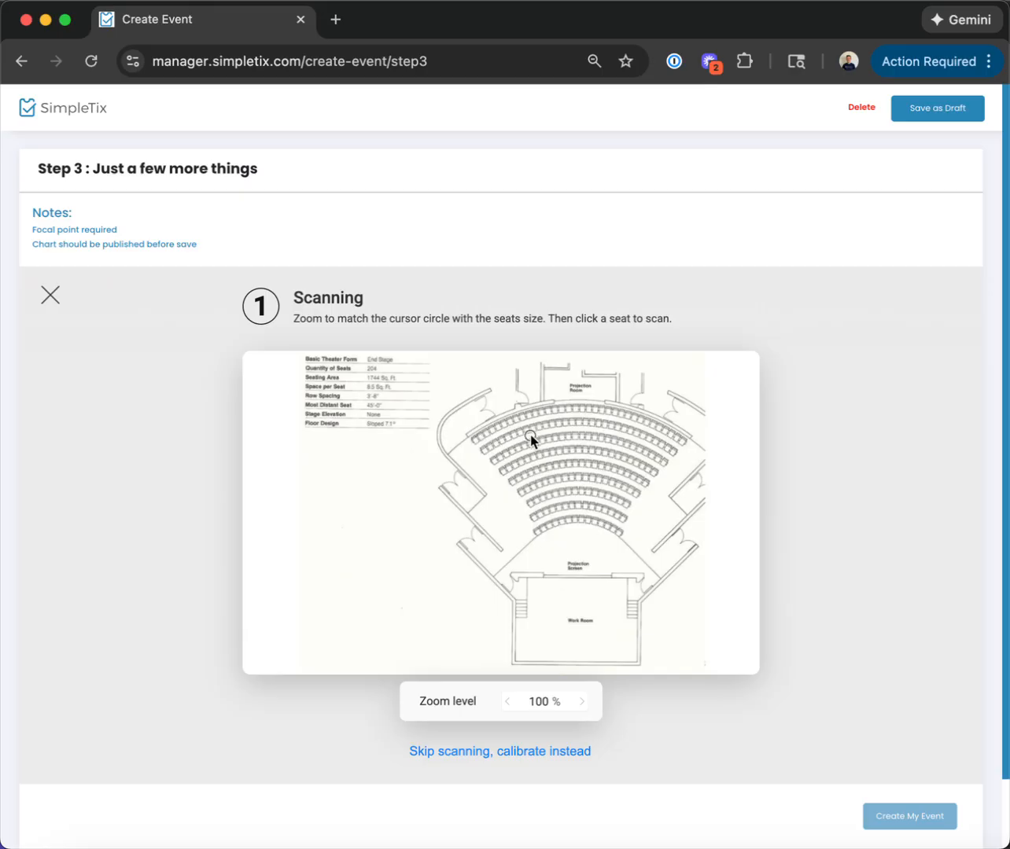
scroll(531, 439, up, 5)
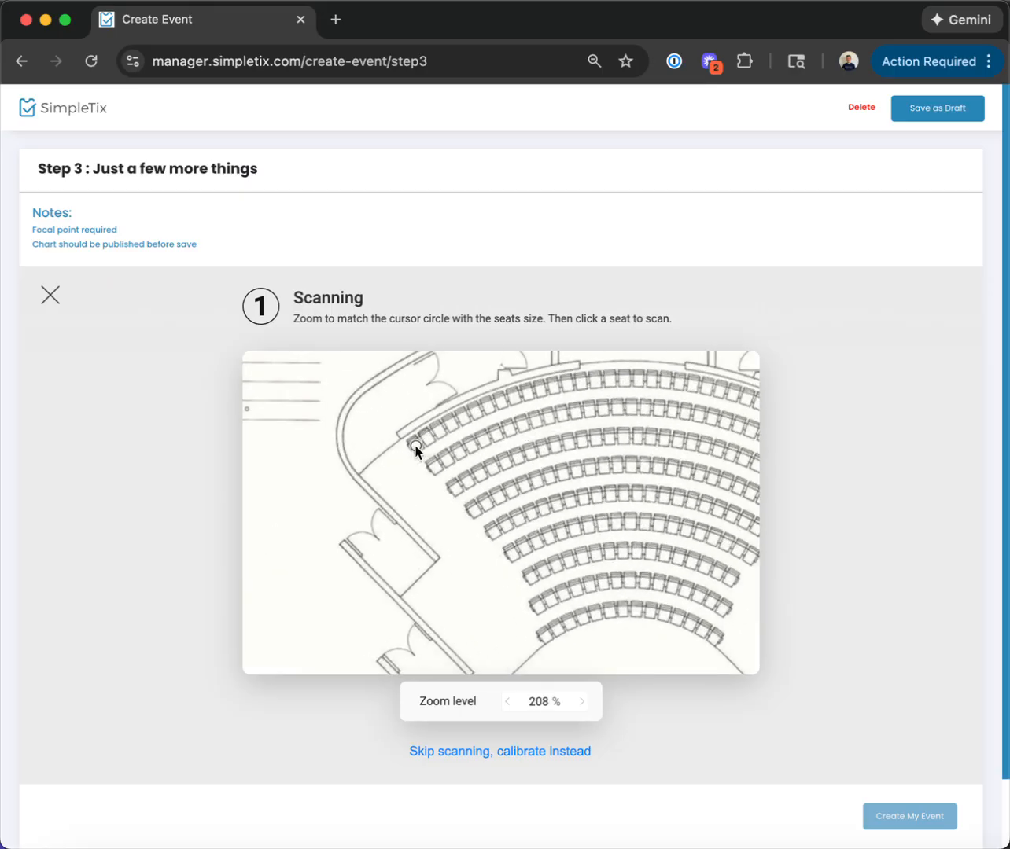
scroll(416, 447, down, 2)
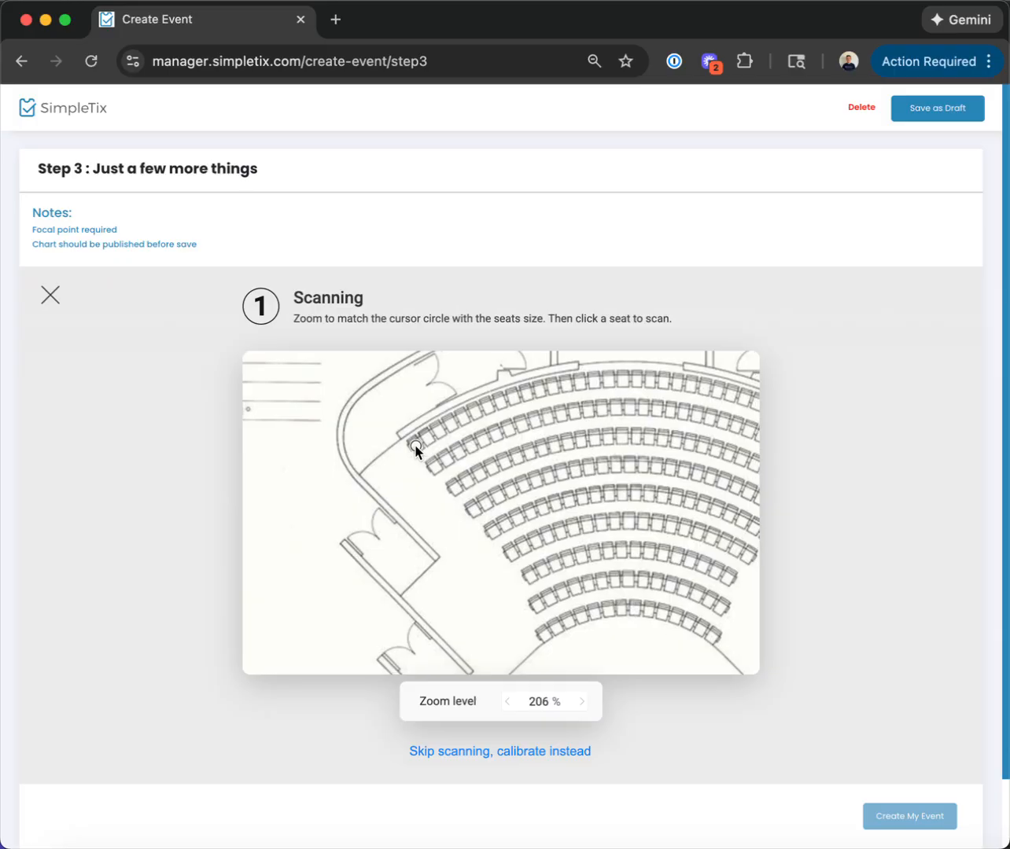
click(416, 446)
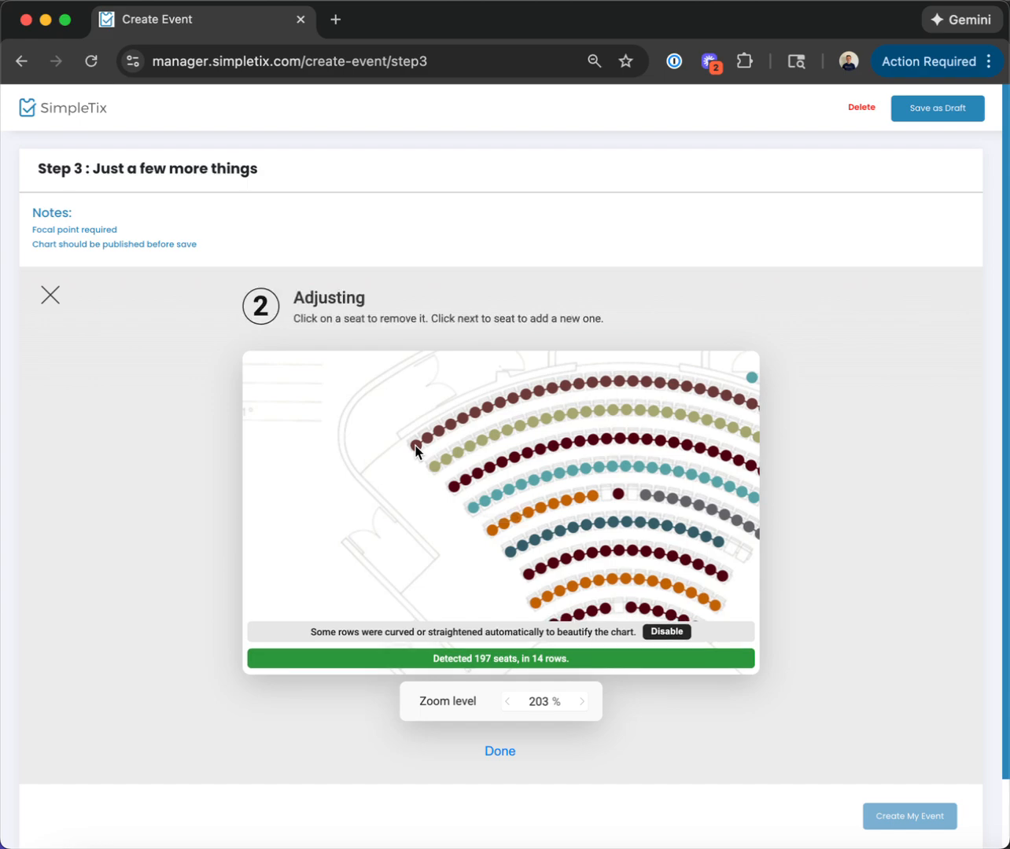
Step: Correct the scanned chart by removing the stray seat above the rows and adding the missing seats, and finish adjusting
scroll(414, 448, down, 5)
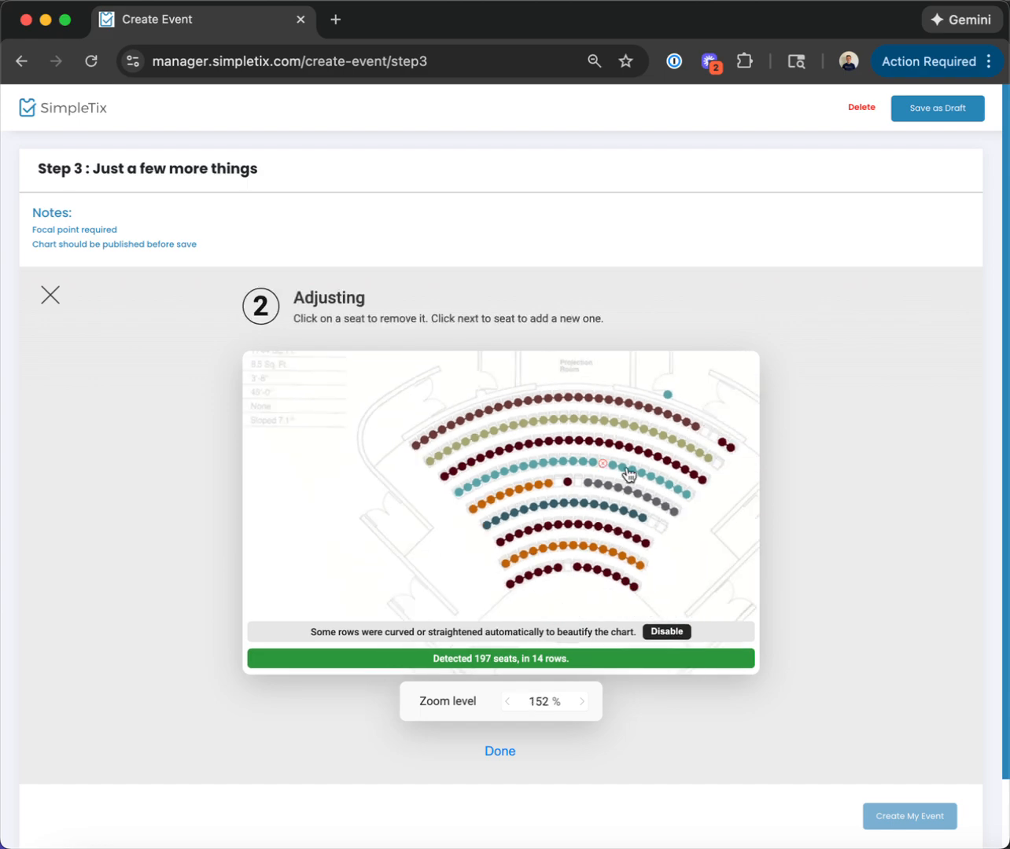
click(667, 396)
click(704, 435)
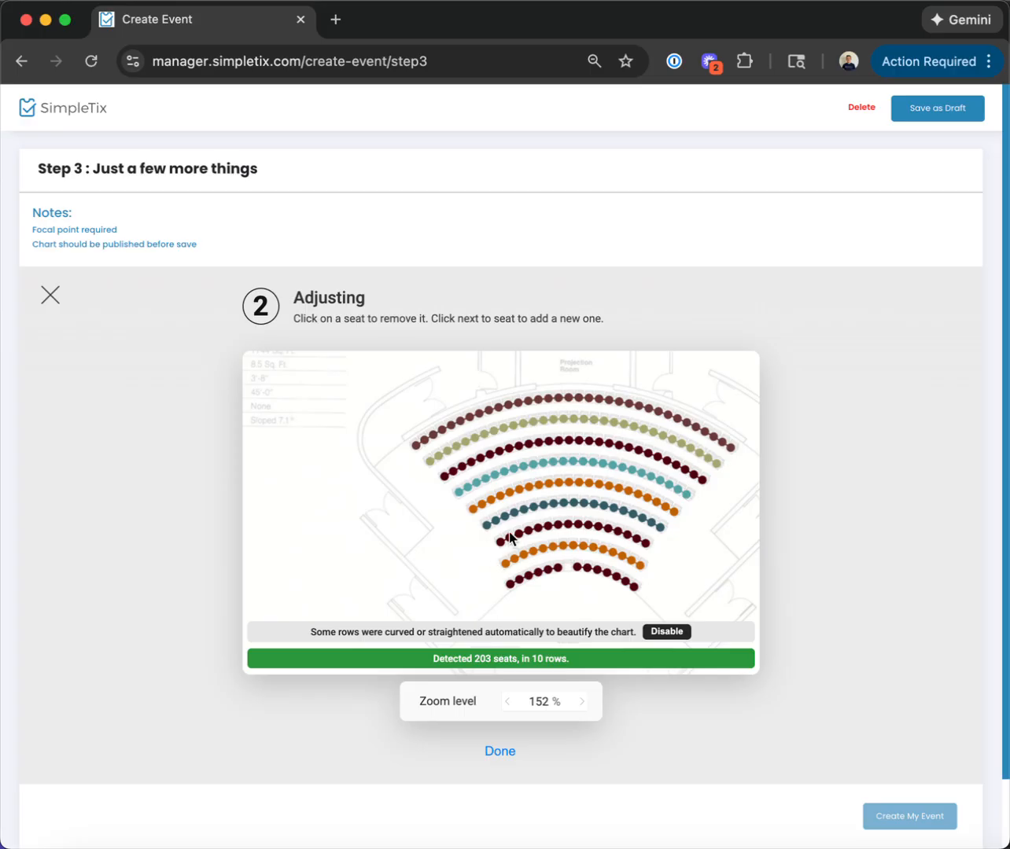
click(576, 587)
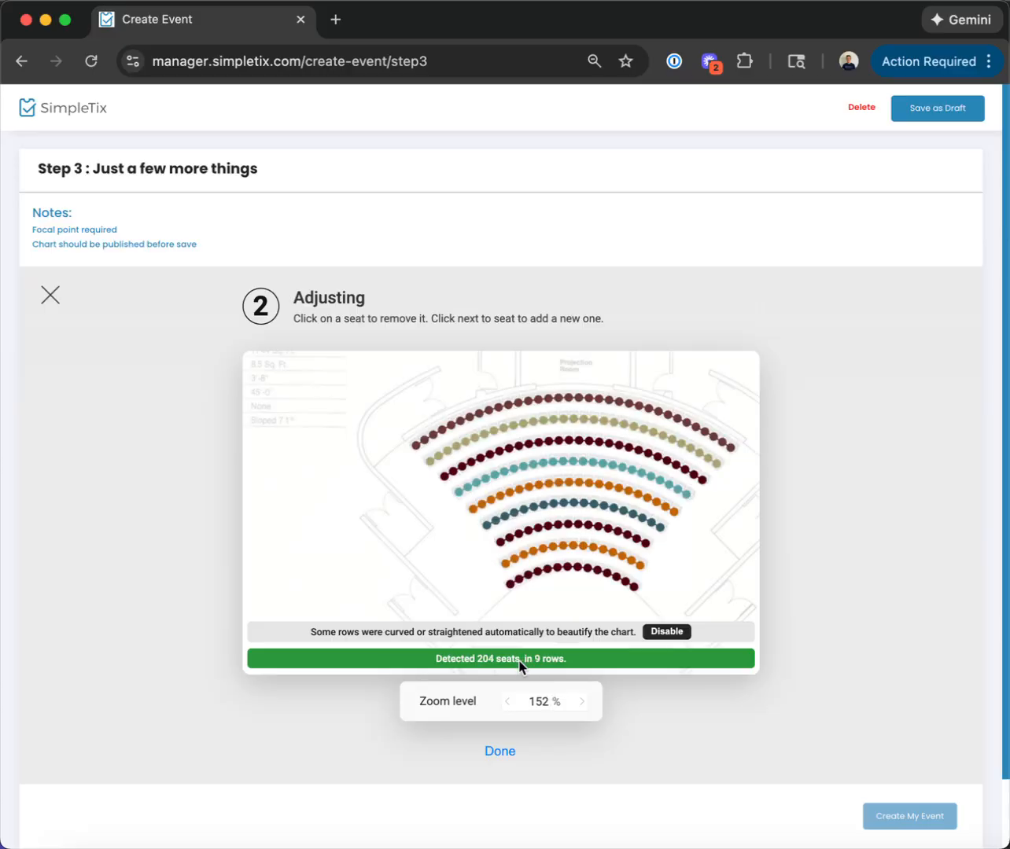
click(488, 754)
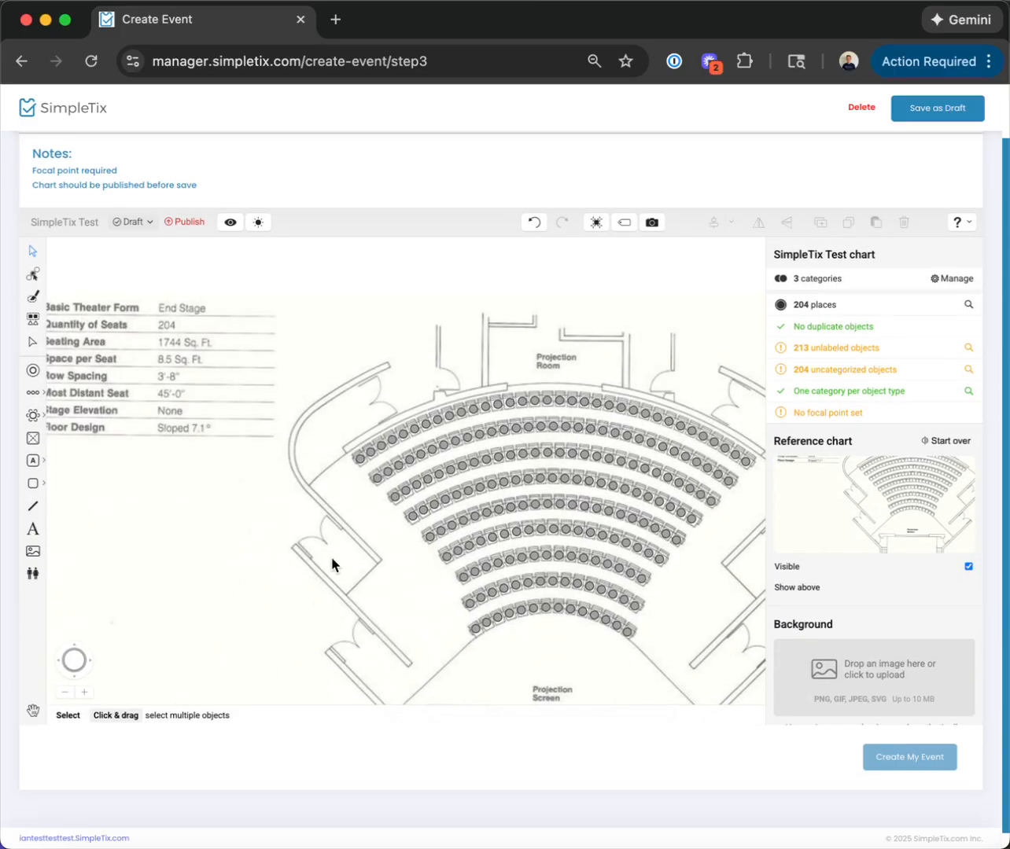
Step: Unlock row labeling for all nine seat rows and label them A, B, C, ... starting from the row nearest the projection screen
drag(332, 368, 647, 633)
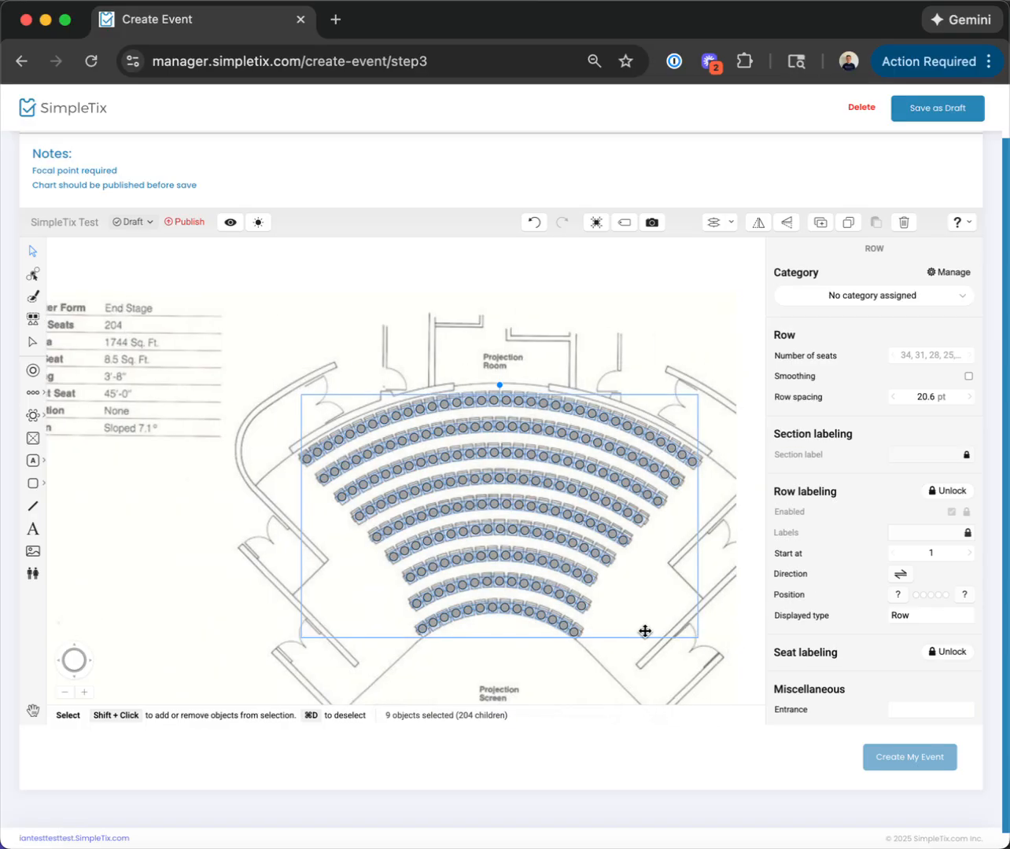
click(930, 494)
click(521, 541)
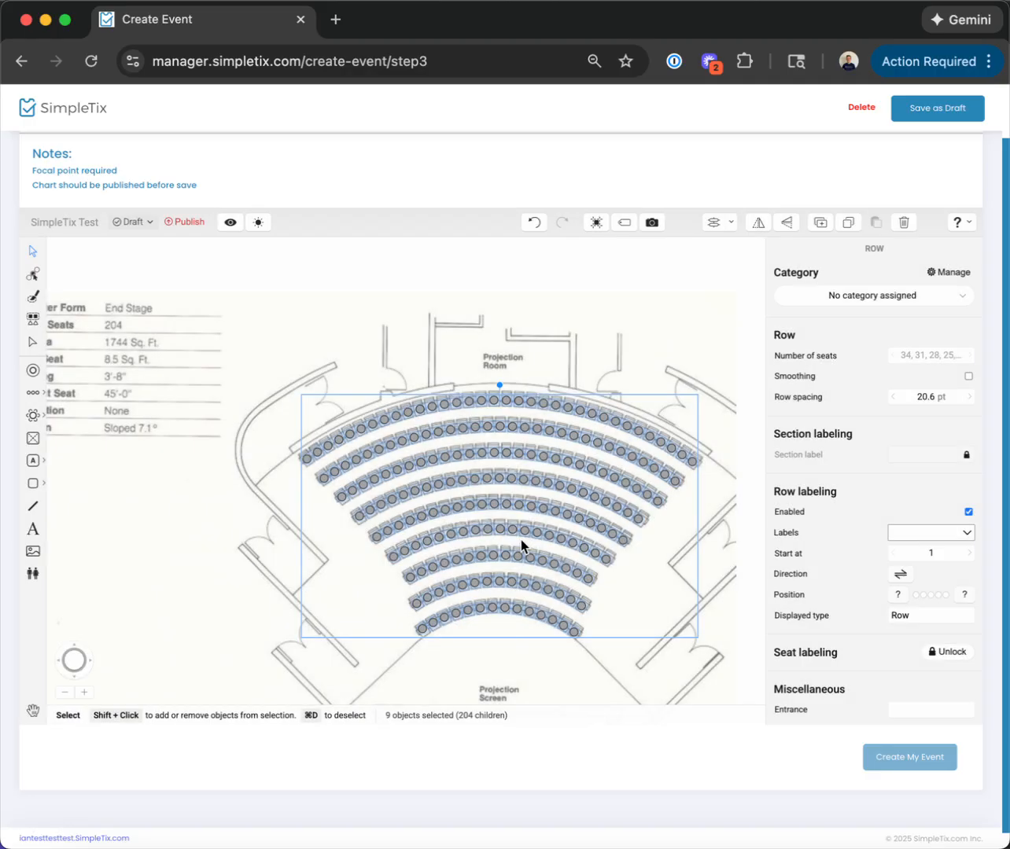
click(920, 535)
click(918, 552)
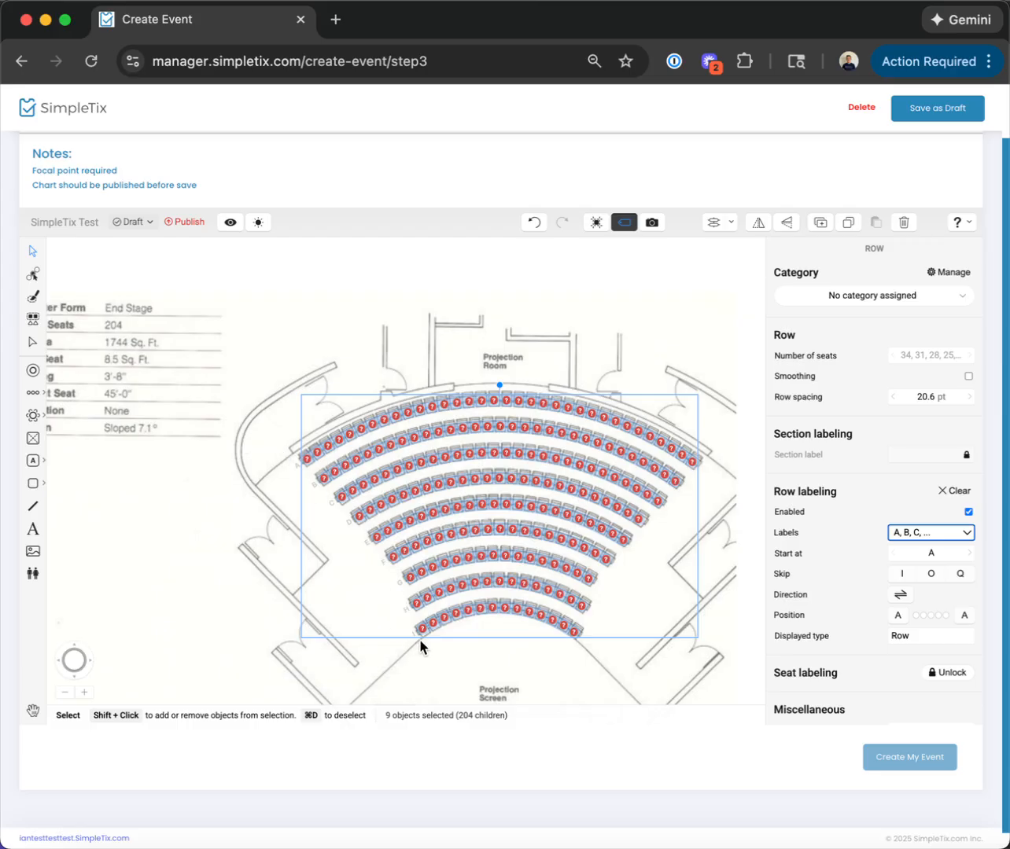
click(900, 594)
Step: Unlock seat labeling for all nine selected rows and number their seats 1, 2, 3, ..
scroll(858, 512, down, 2)
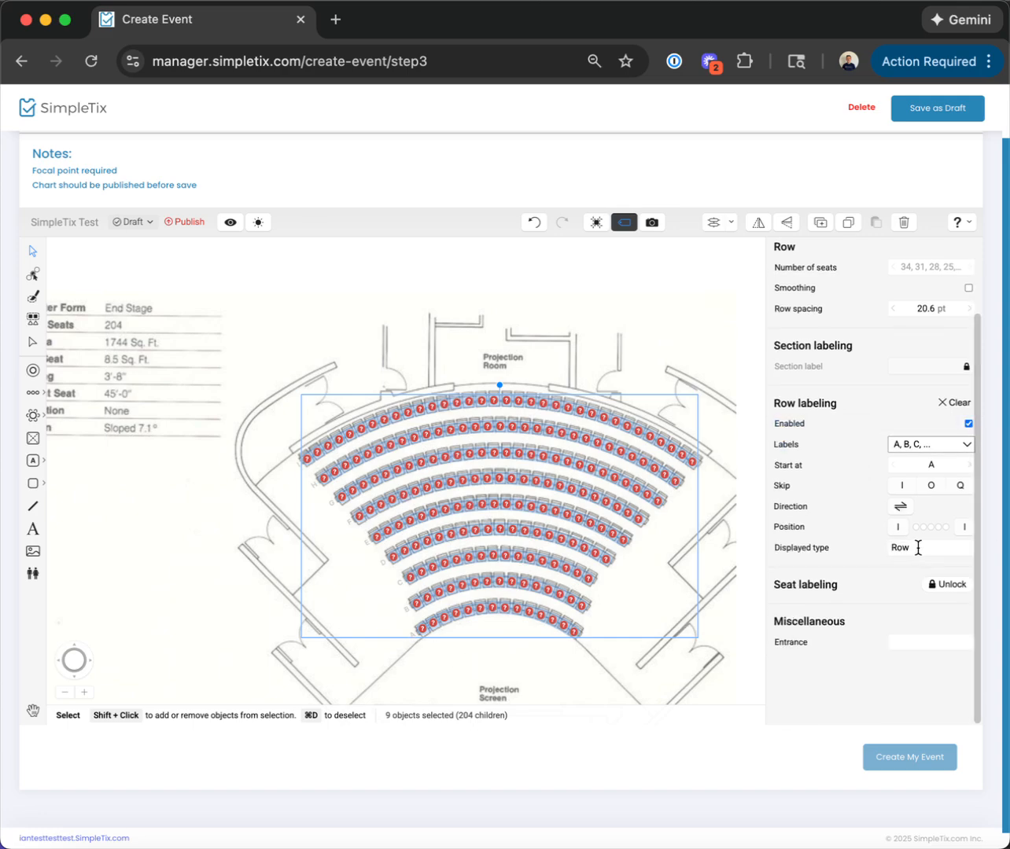
click(938, 586)
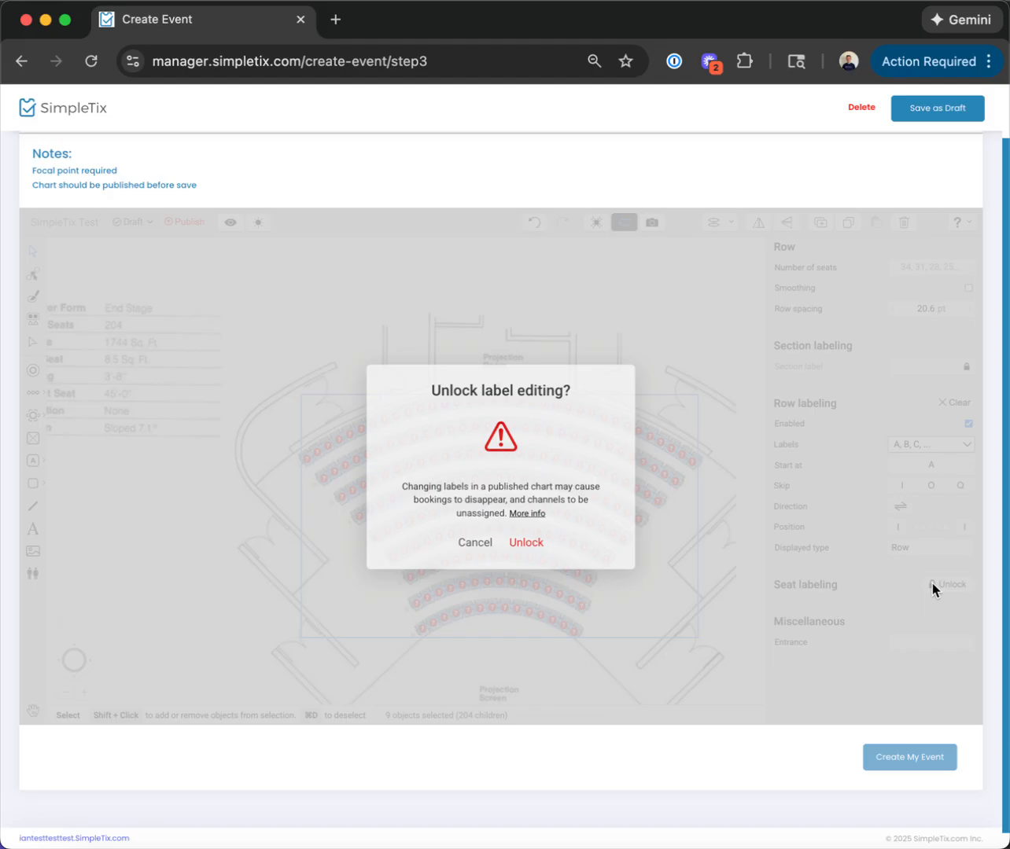
click(512, 547)
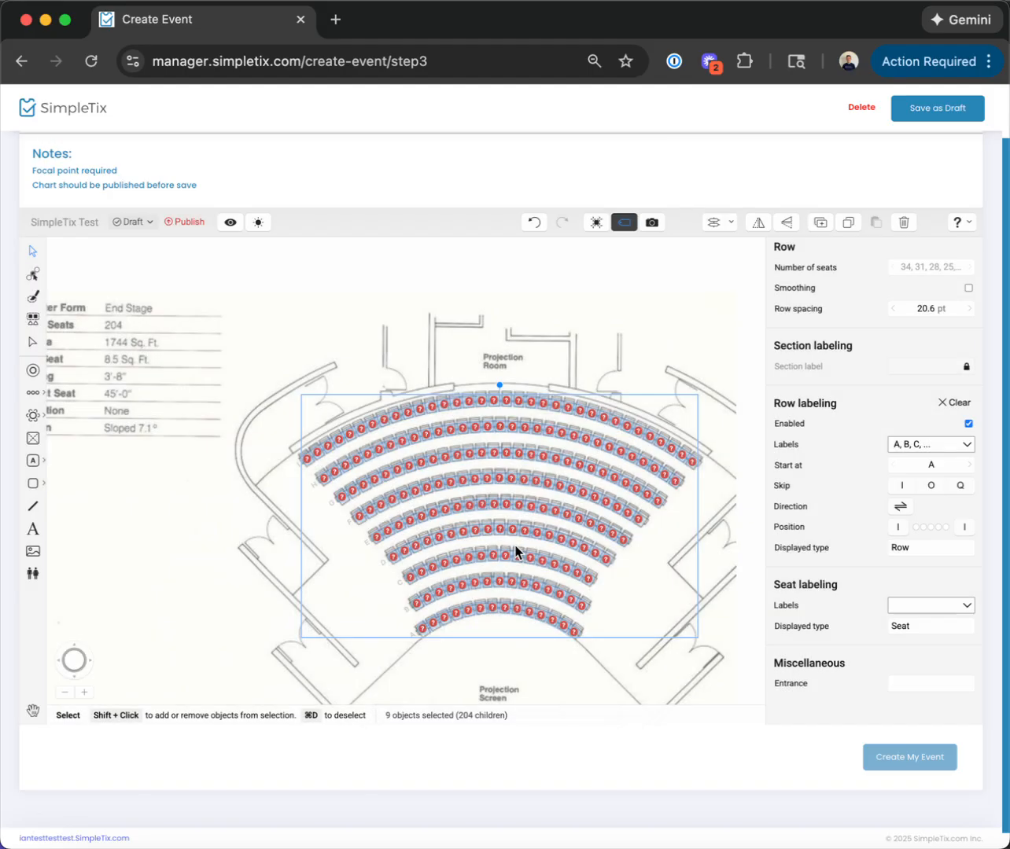
scroll(900, 606, down, 1)
click(918, 568)
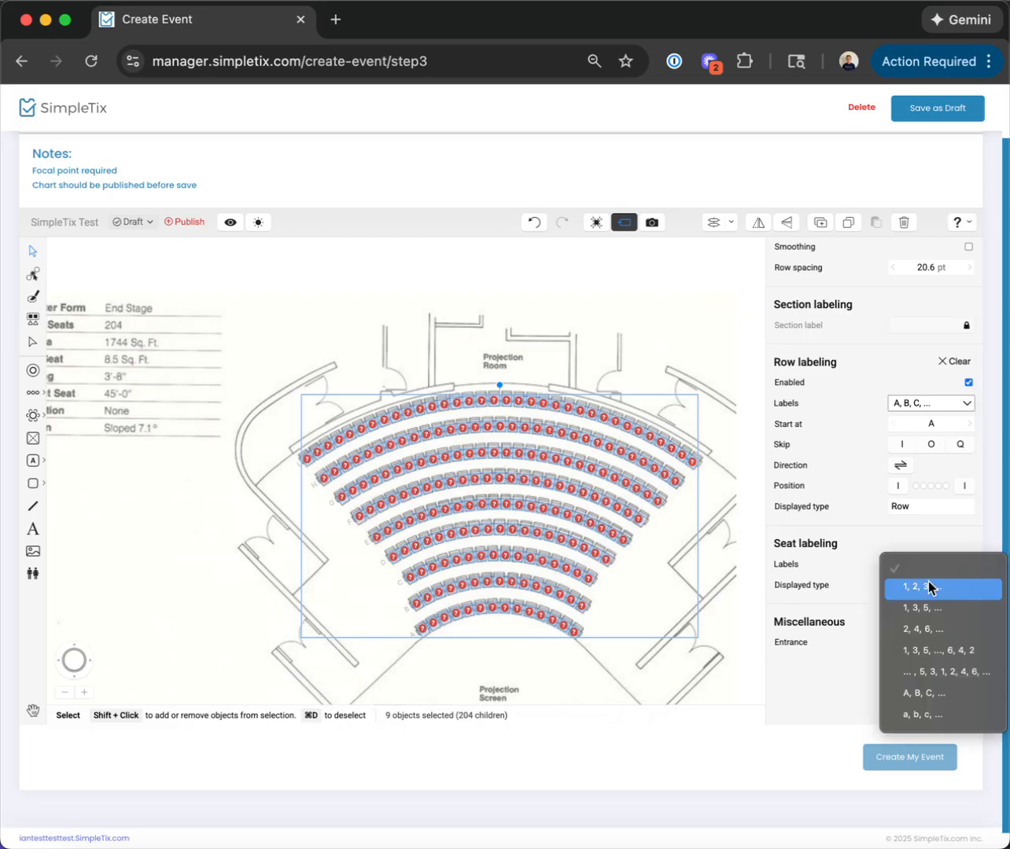
click(920, 587)
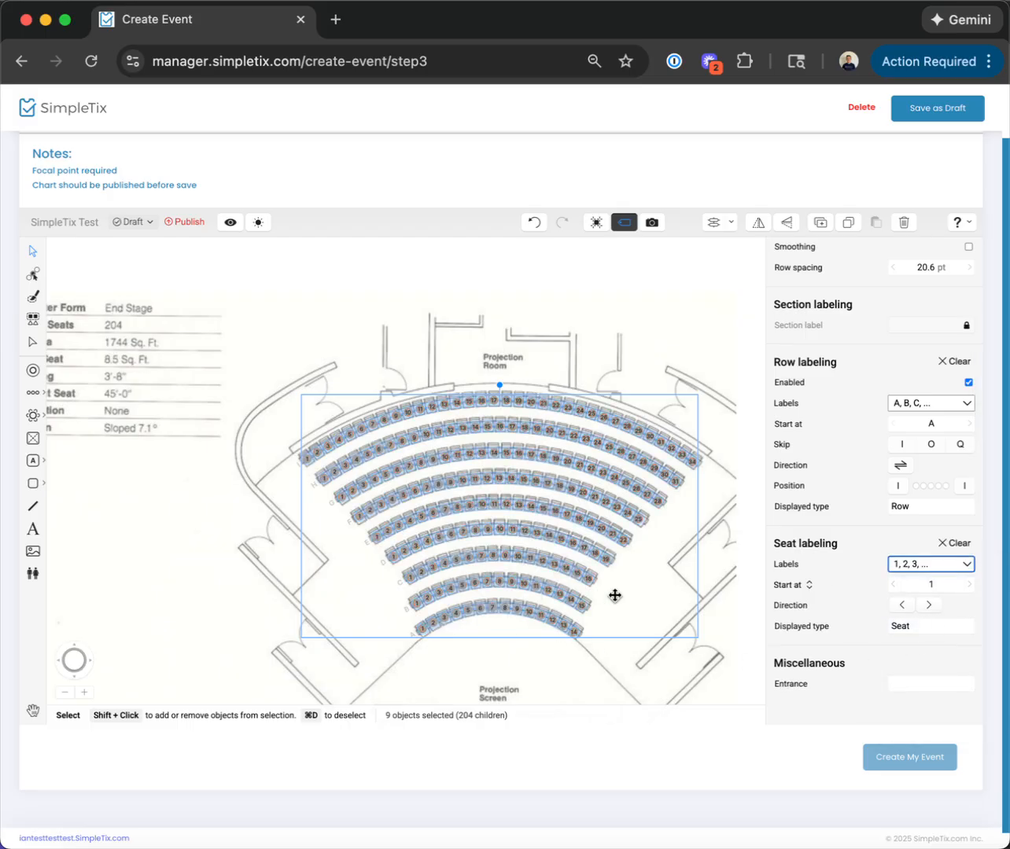
Step: Assign the Front Row category to rows A to C, the three rows nearest the projection screen
click(570, 682)
drag(407, 659, 529, 558)
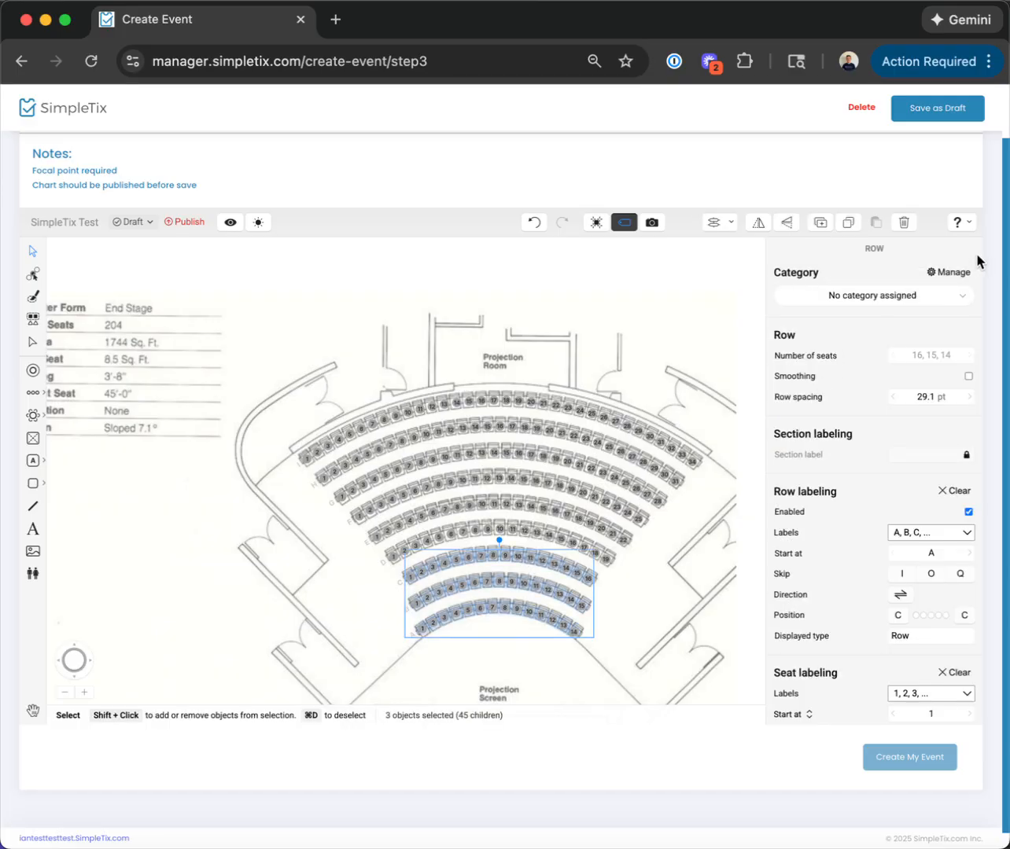
click(944, 289)
click(877, 318)
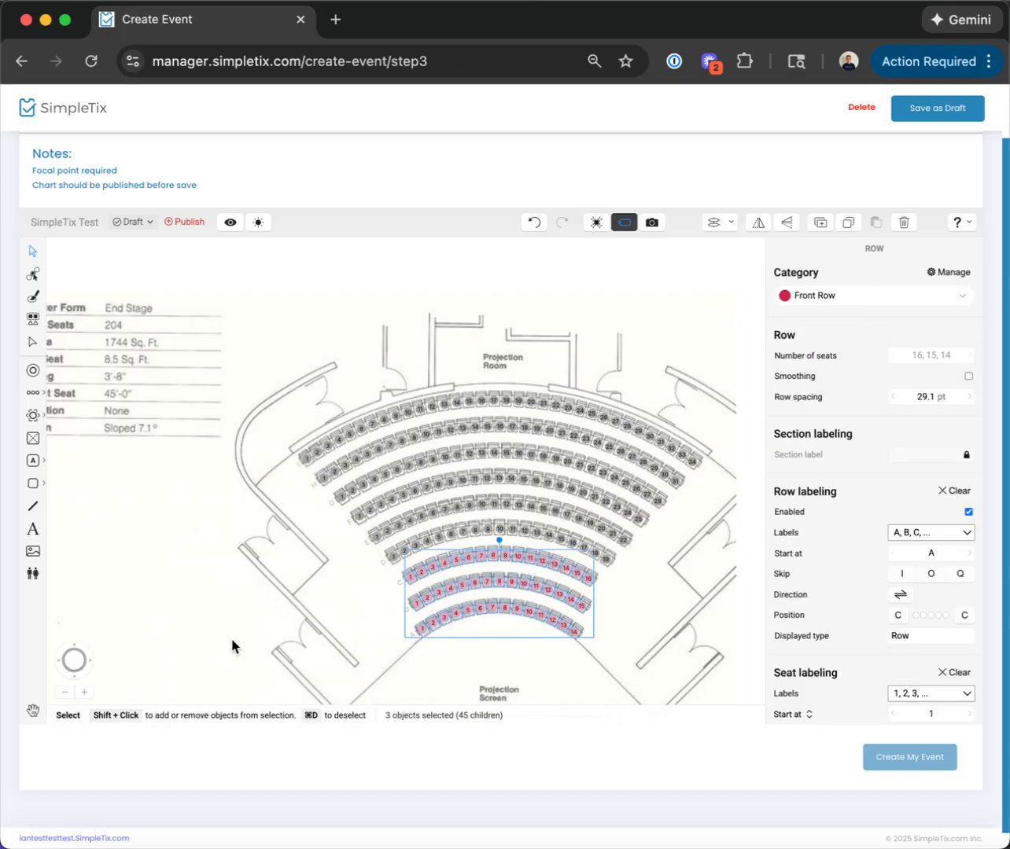
Step: Assign the General Admission category to the four middle rows, D to G
drag(377, 573, 408, 469)
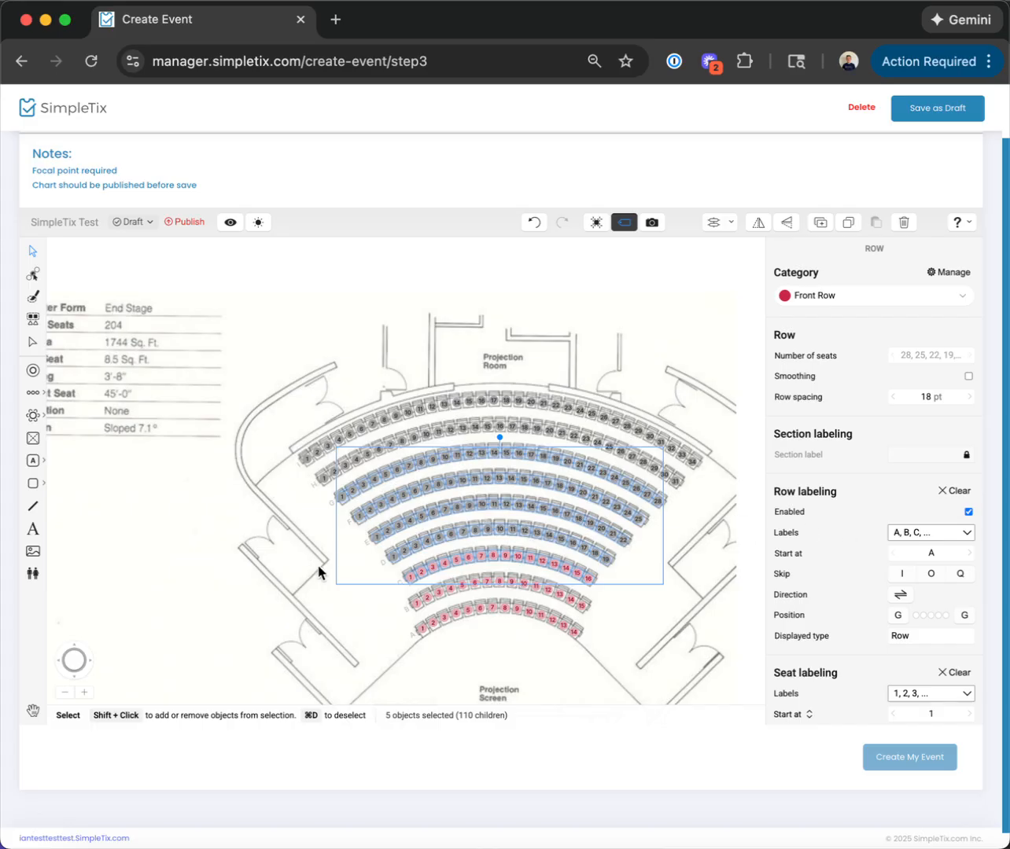
click(334, 630)
drag(315, 507, 529, 528)
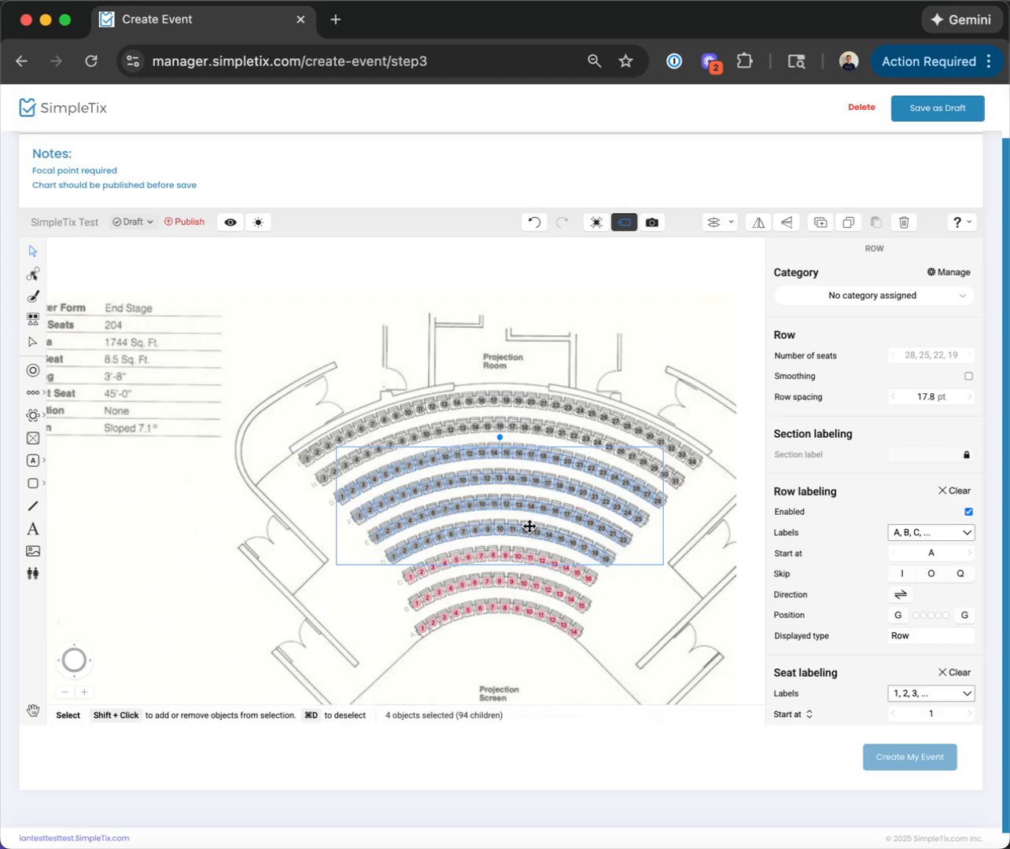
click(878, 295)
click(861, 337)
Step: Assign the Back of the house category to the two rear rows, H and I, and clear the selection
drag(202, 442, 365, 468)
click(827, 299)
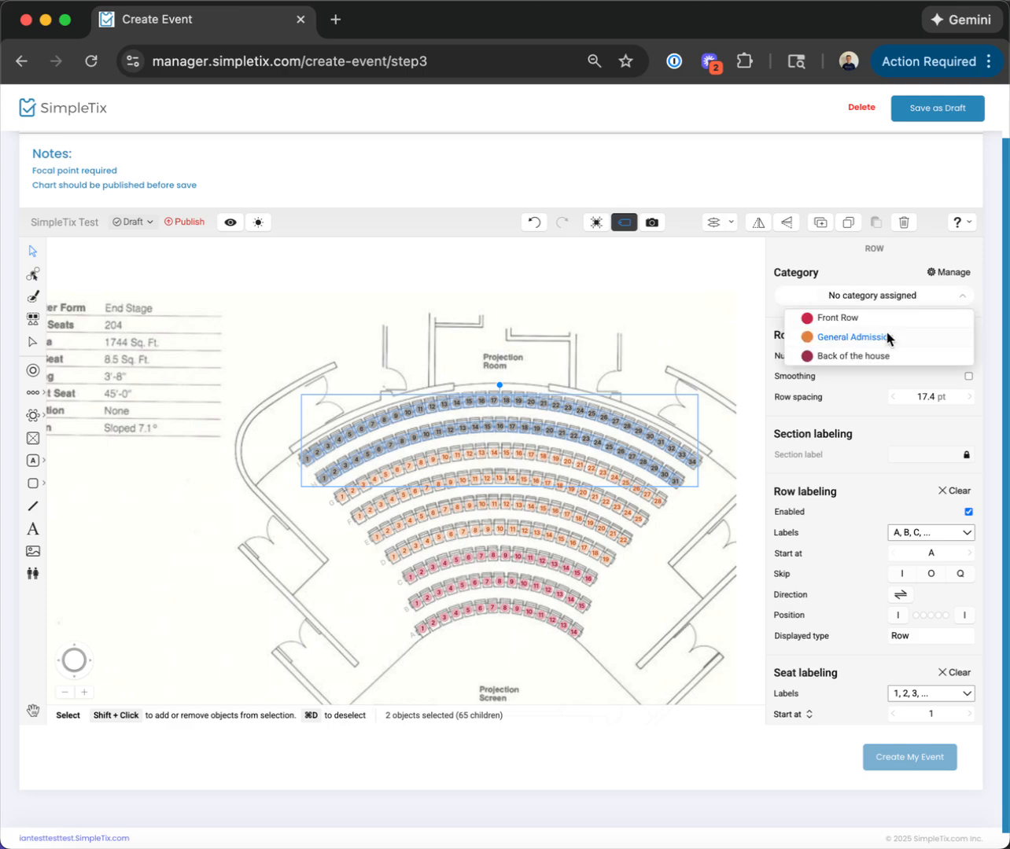
click(884, 358)
scroll(554, 371, down, 1)
scroll(269, 406, up, 1)
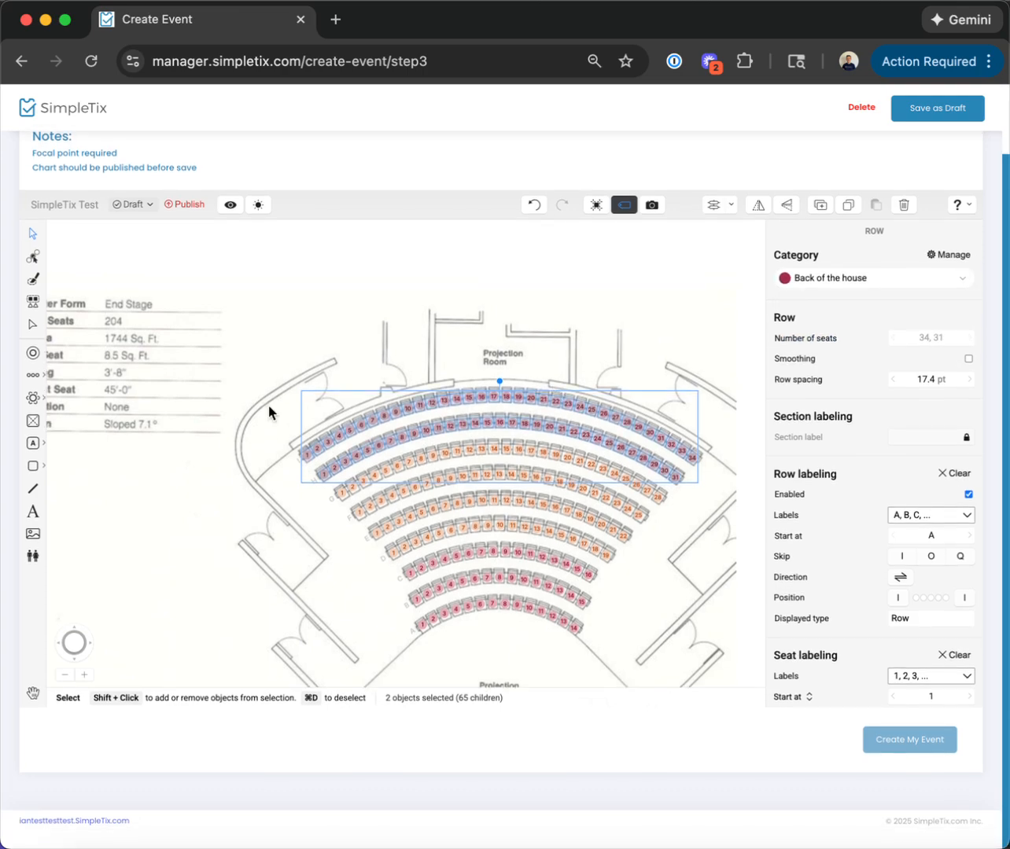
click(281, 339)
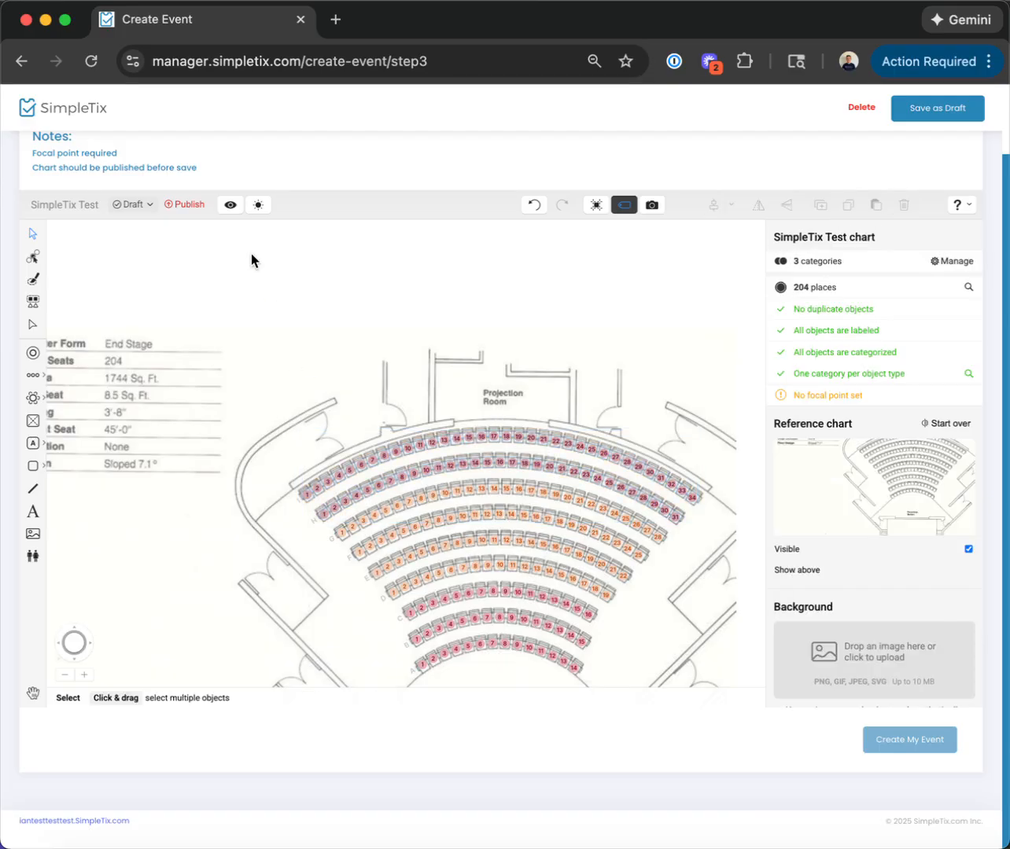
Step: Place the chart's focal point centered in front of row A, at the Projection Screen label, and return to the Select tool
mouse_move(507, 36)
mouse_down()
mouse_move(525, 33)
mouse_move(509, 33)
mouse_up()
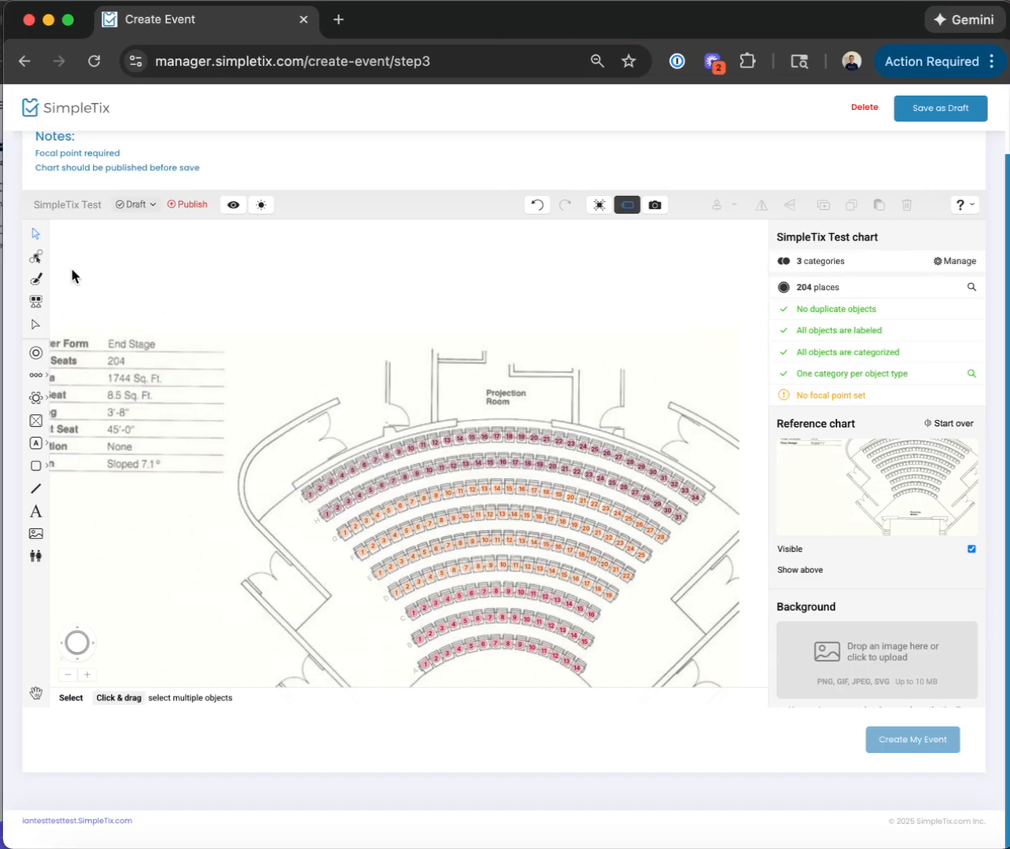
click(35, 353)
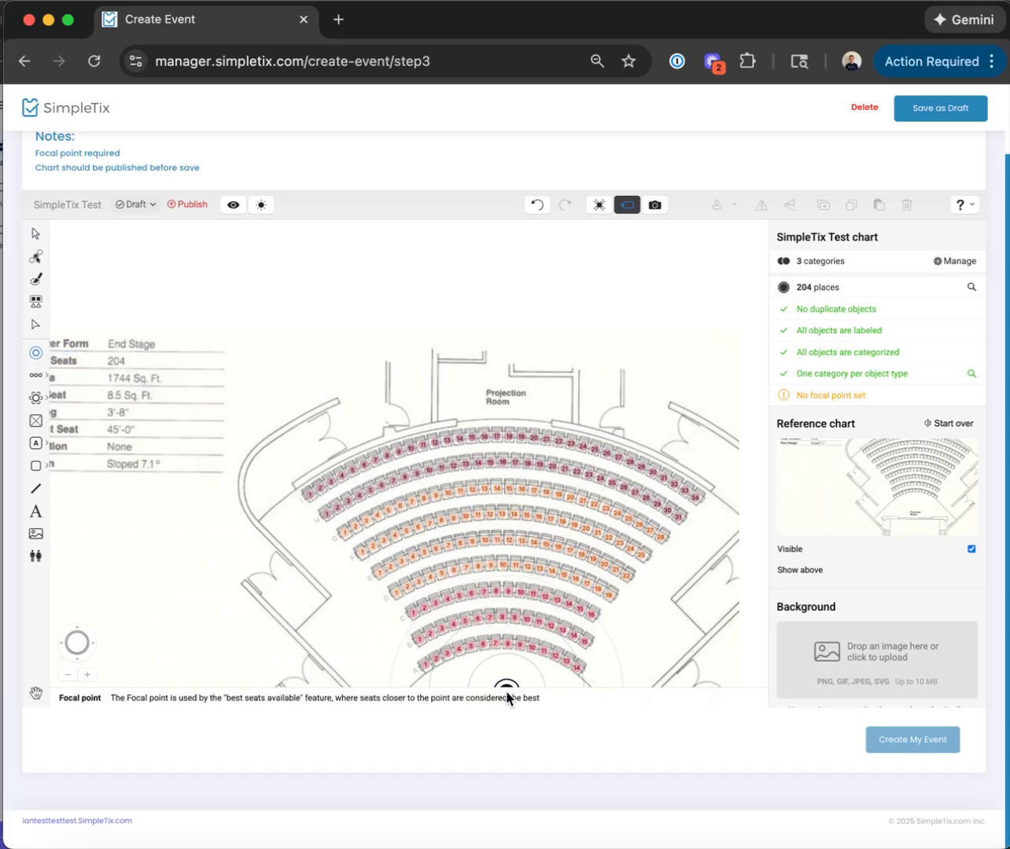
scroll(509, 685, down, 1)
click(509, 687)
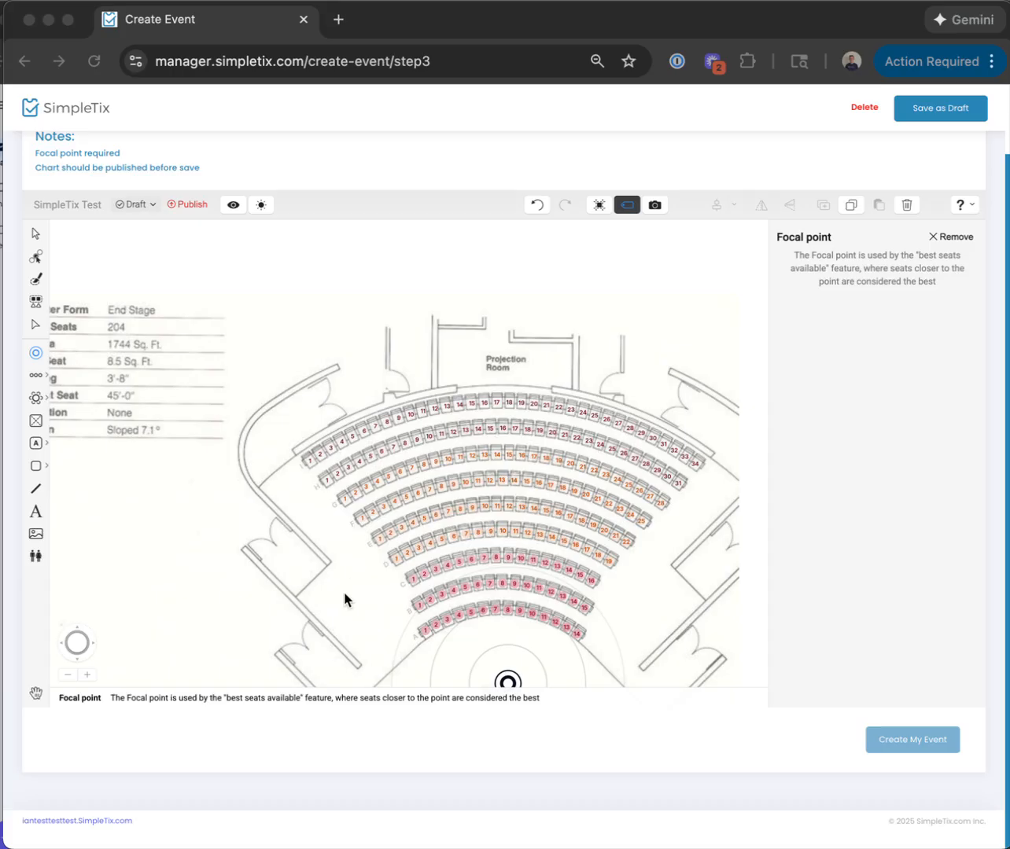
click(35, 422)
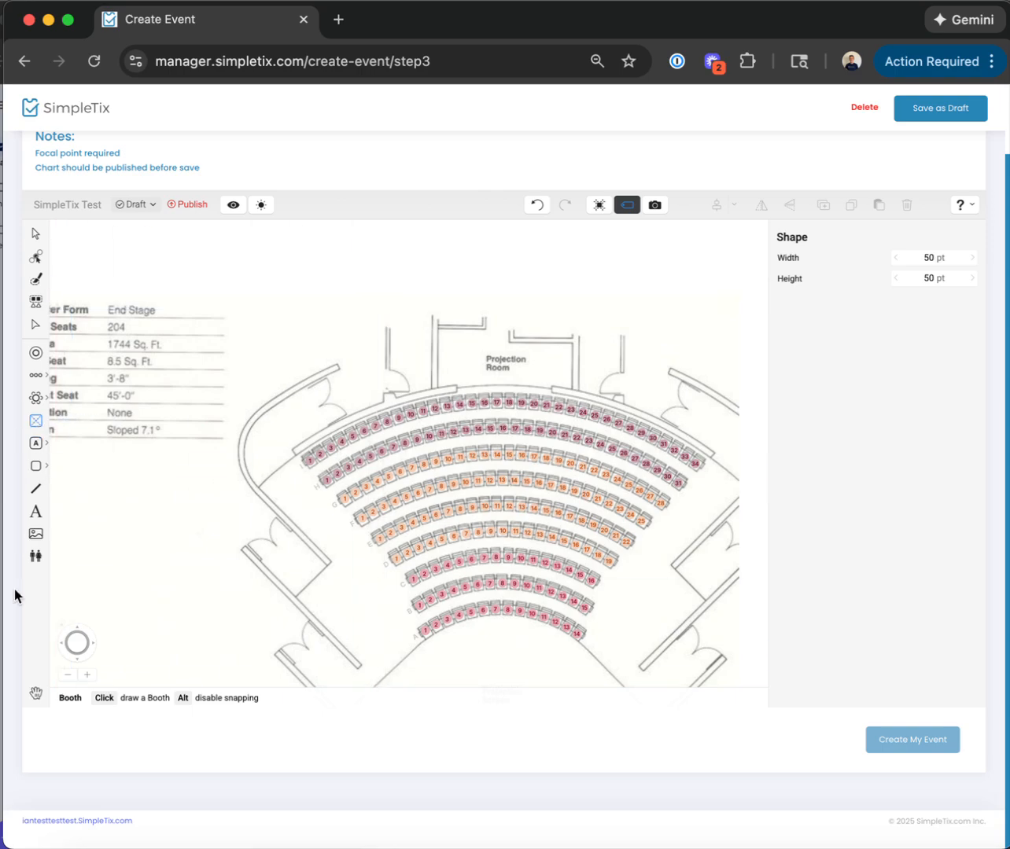
click(36, 234)
Step: Draw a rectangle of about 401 by 254 pt in front of row A, over the projection screen area of the reference chart
scroll(634, 580, down, 5)
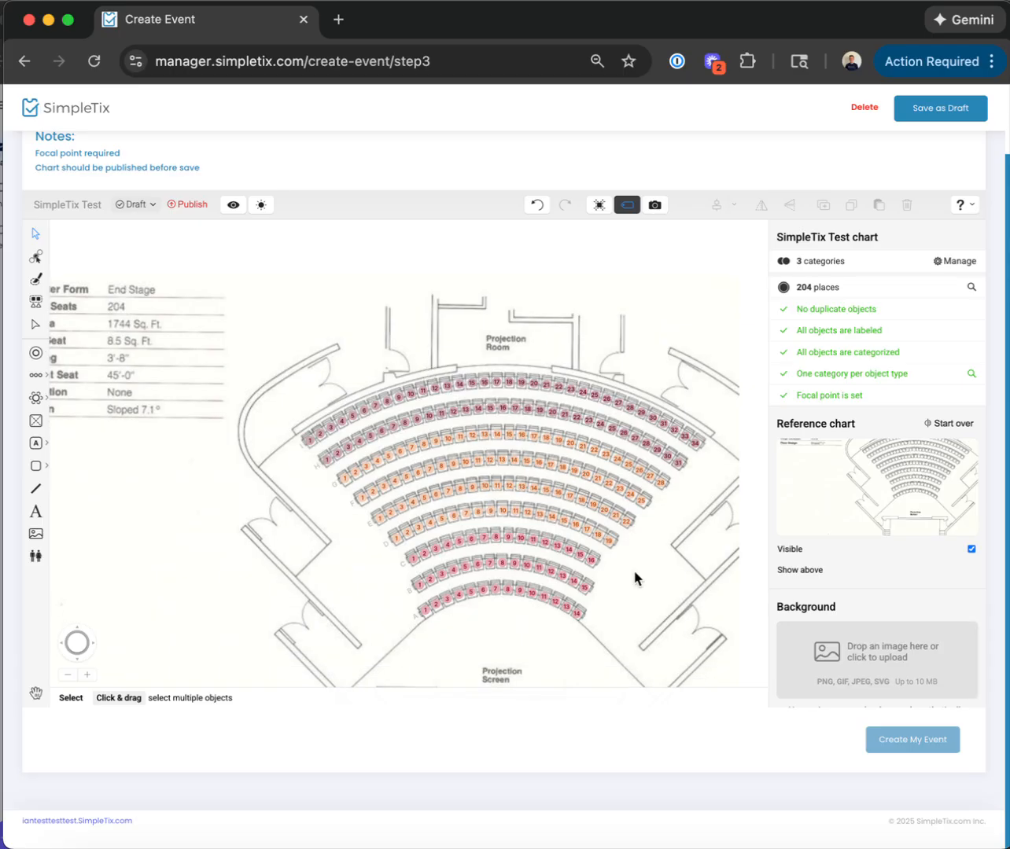
scroll(505, 522, down, 4)
scroll(623, 560, up, 5)
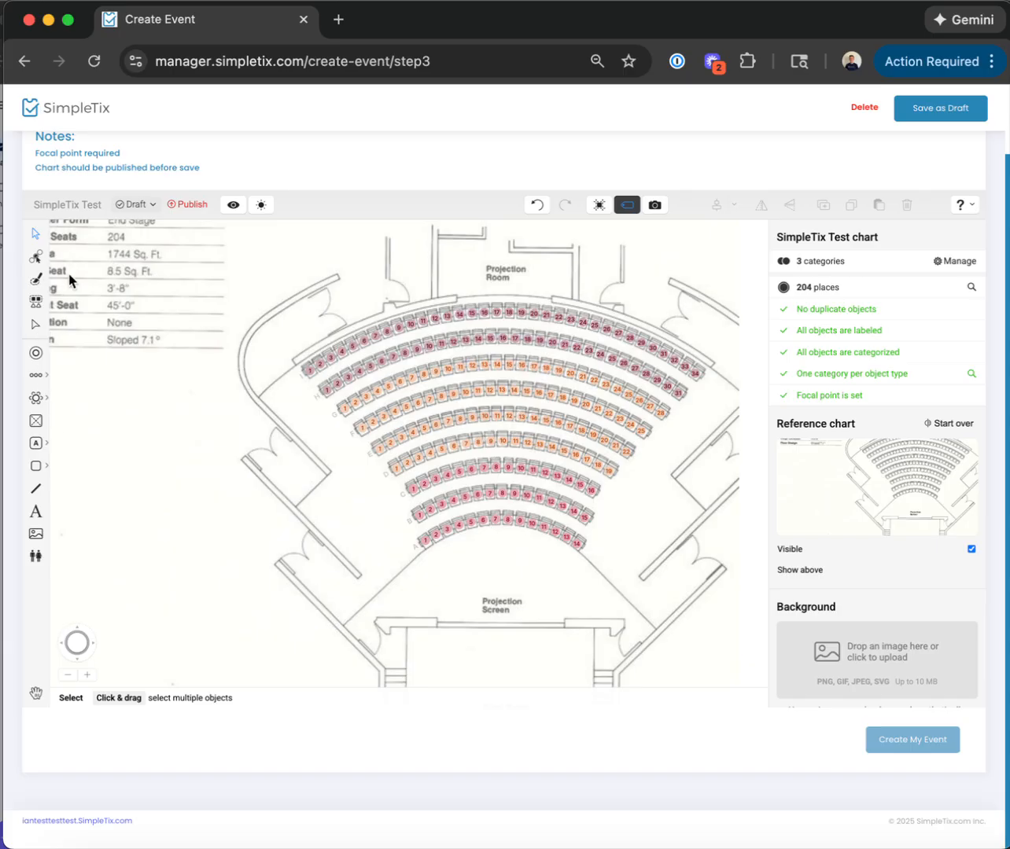
click(35, 442)
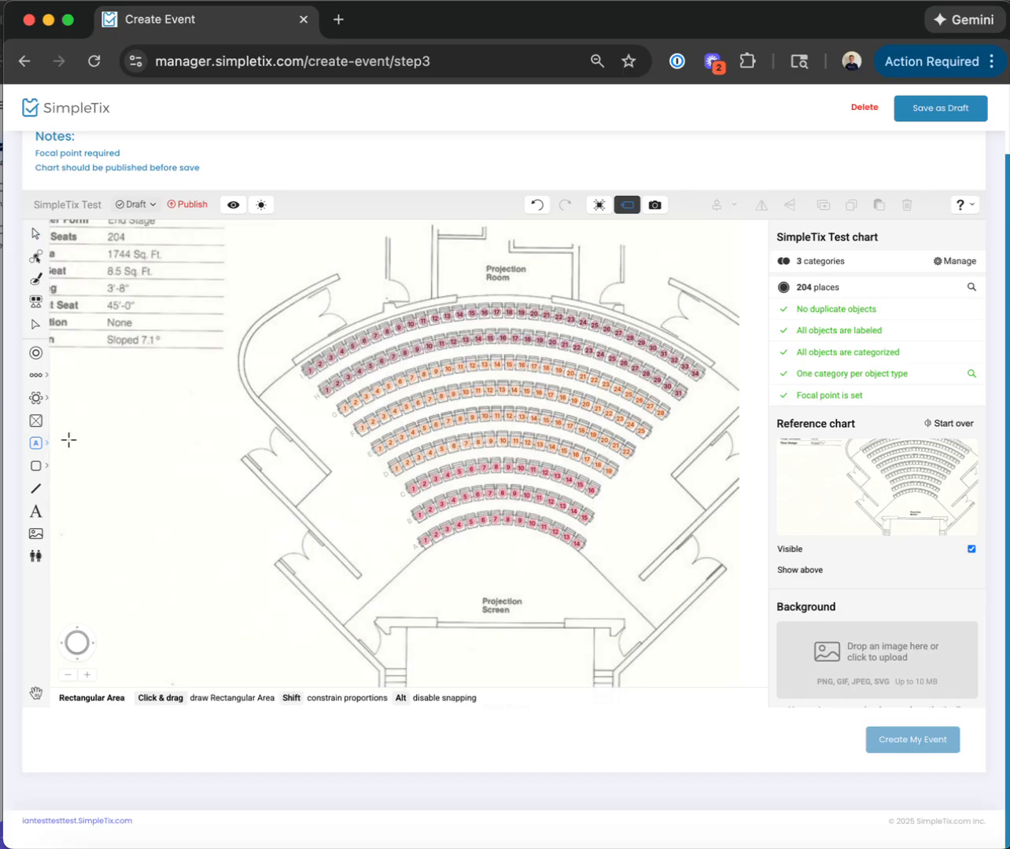
click(36, 465)
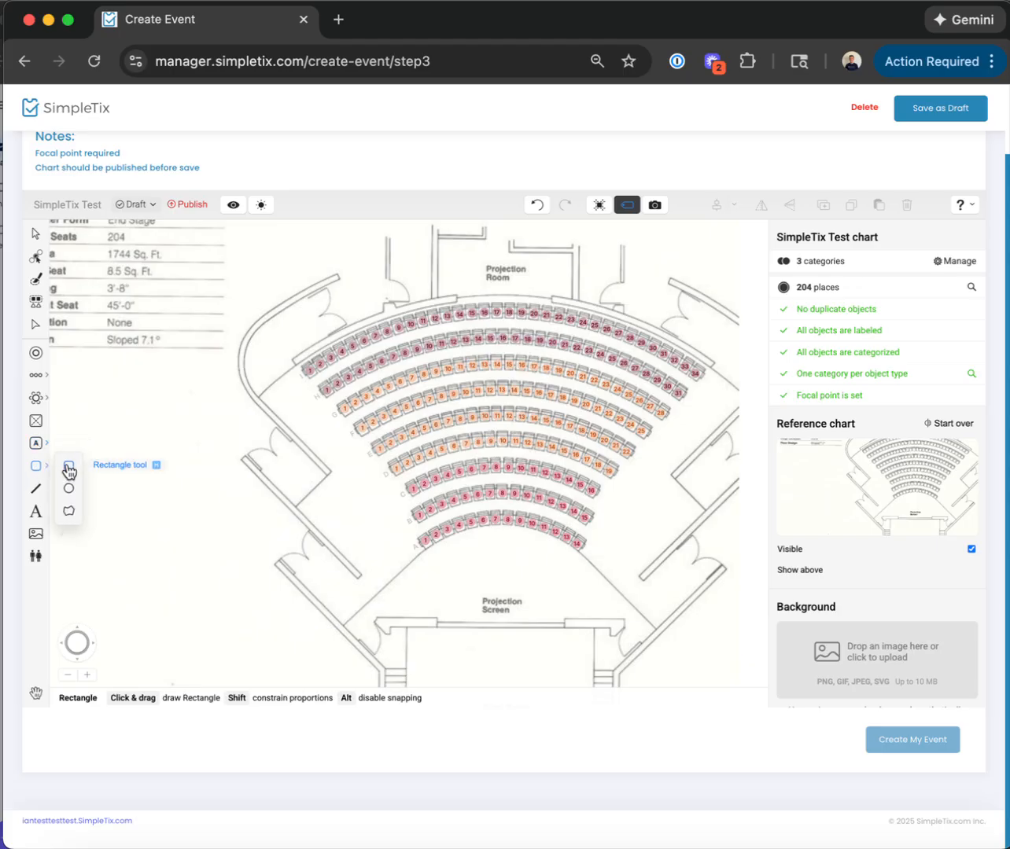
click(68, 466)
drag(420, 587, 644, 666)
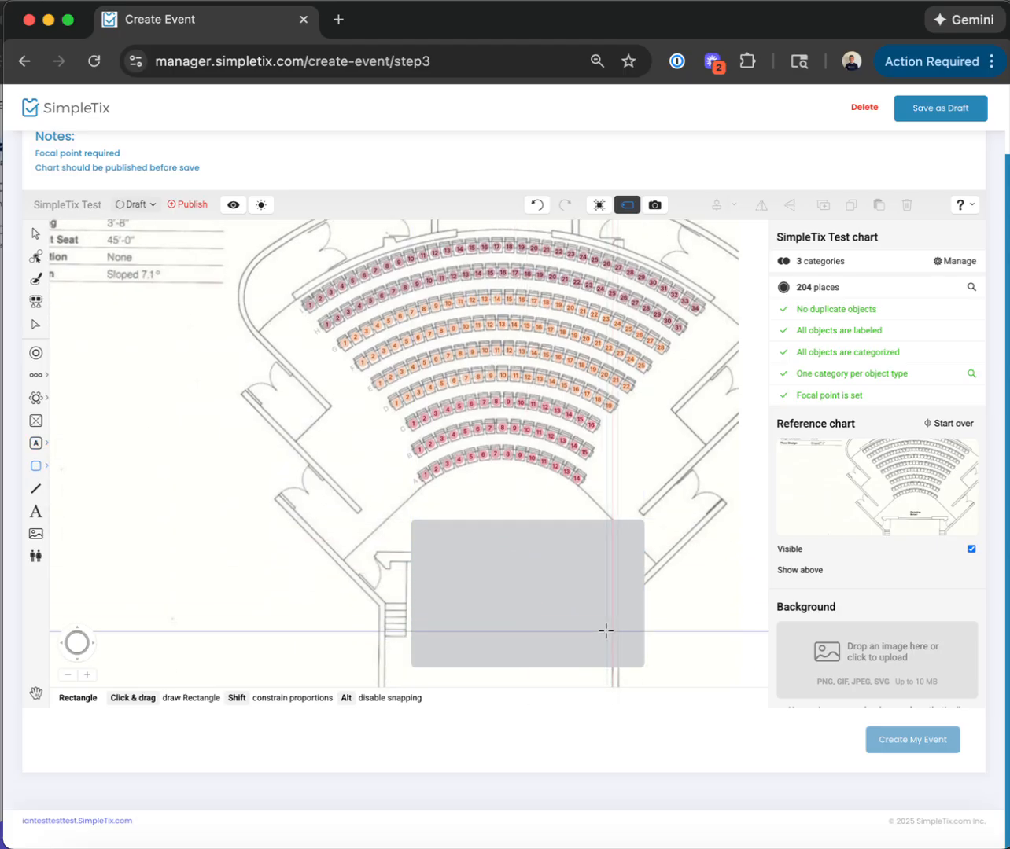
click(35, 232)
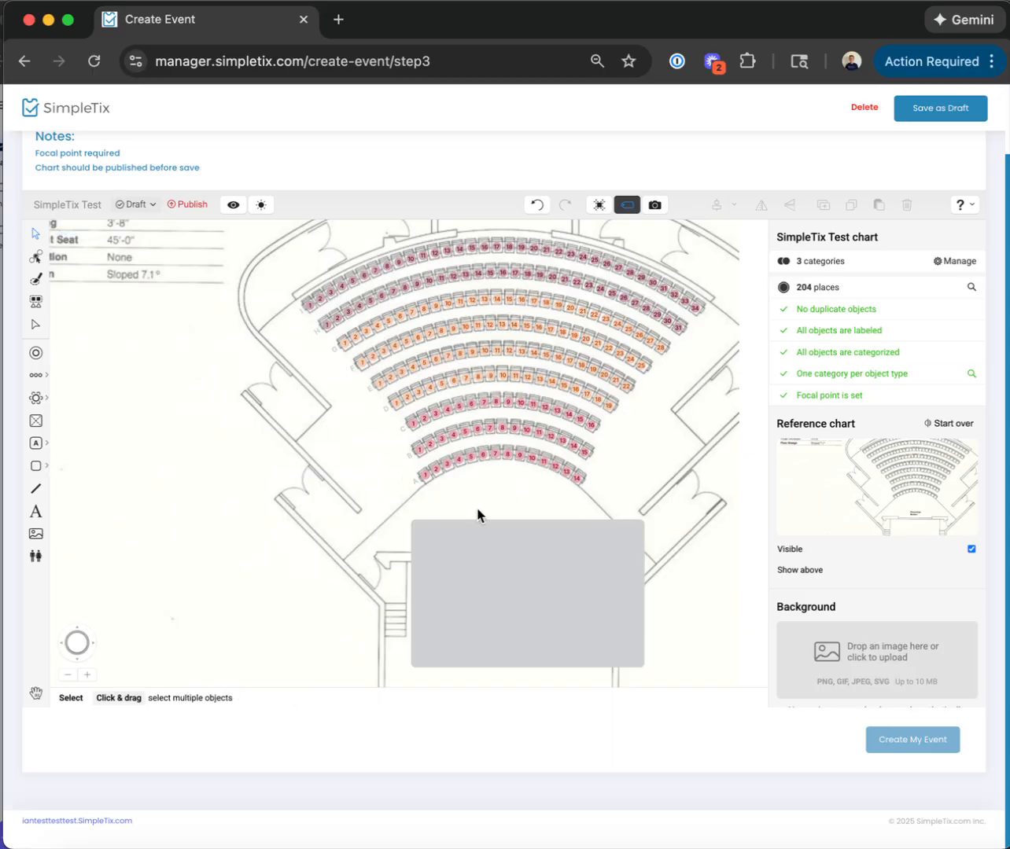
Step: Center the rectangle in front of the seat rows and give it the label type Stage
drag(510, 548, 480, 551)
click(482, 551)
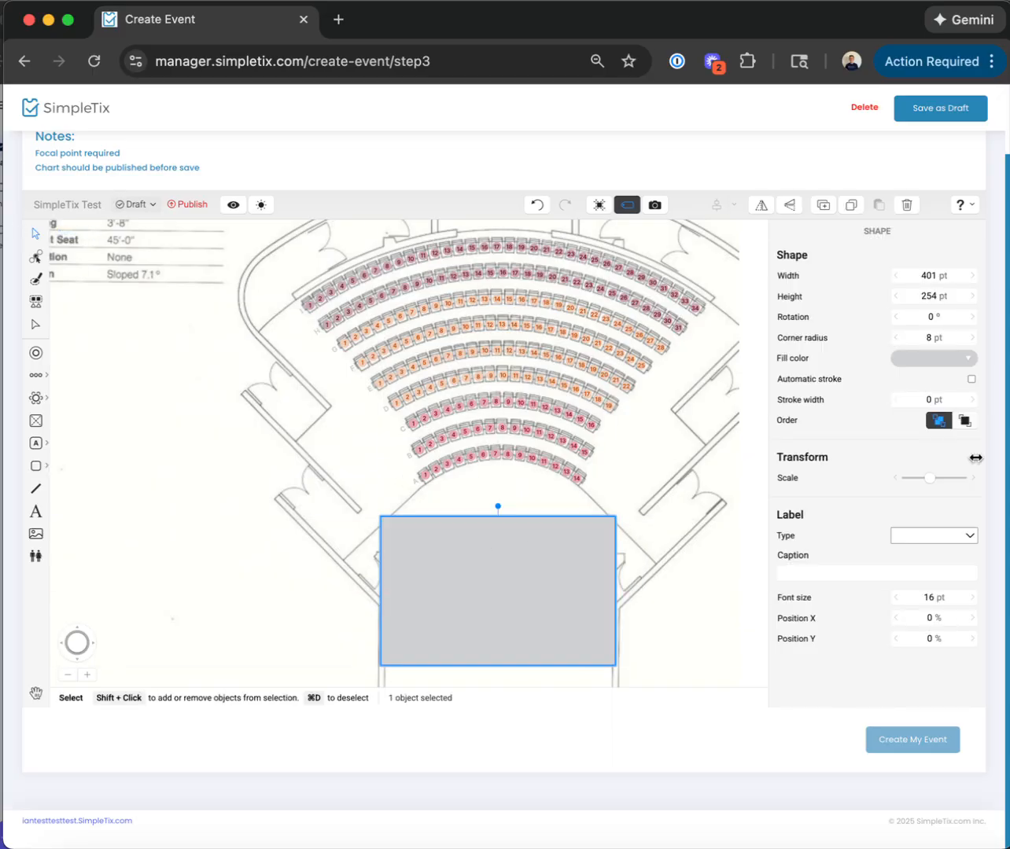
scroll(891, 535, down, 1)
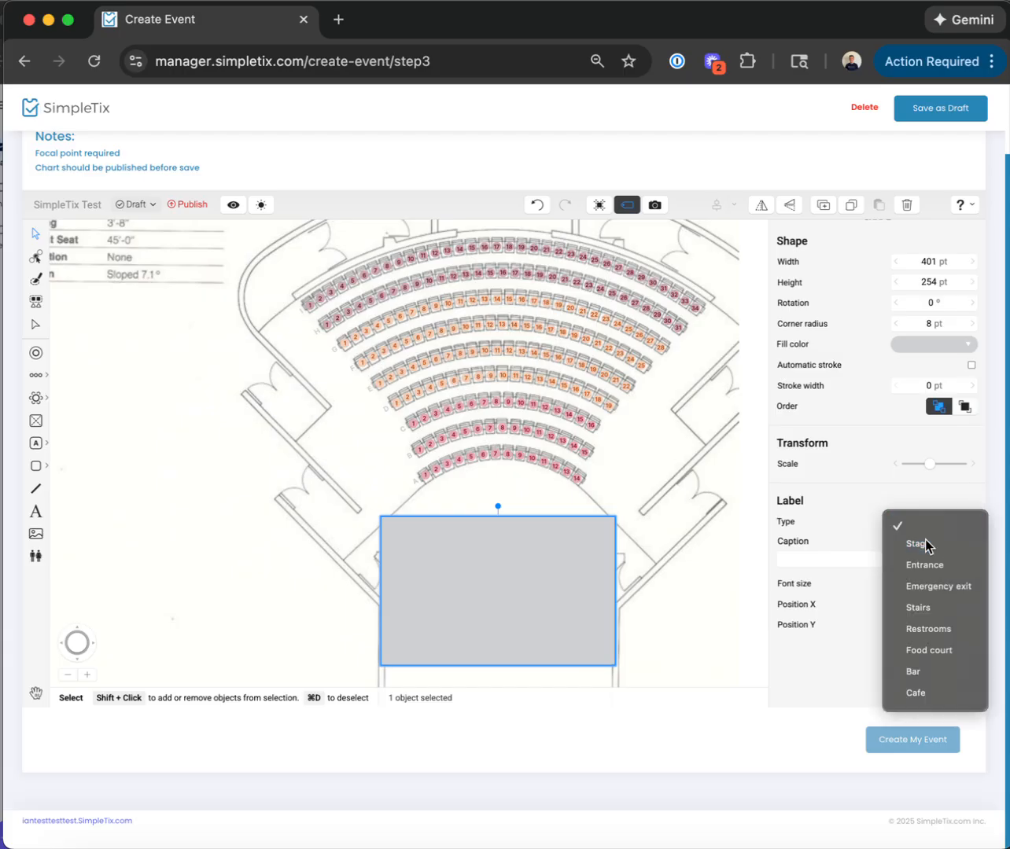
click(924, 545)
drag(510, 612, 517, 601)
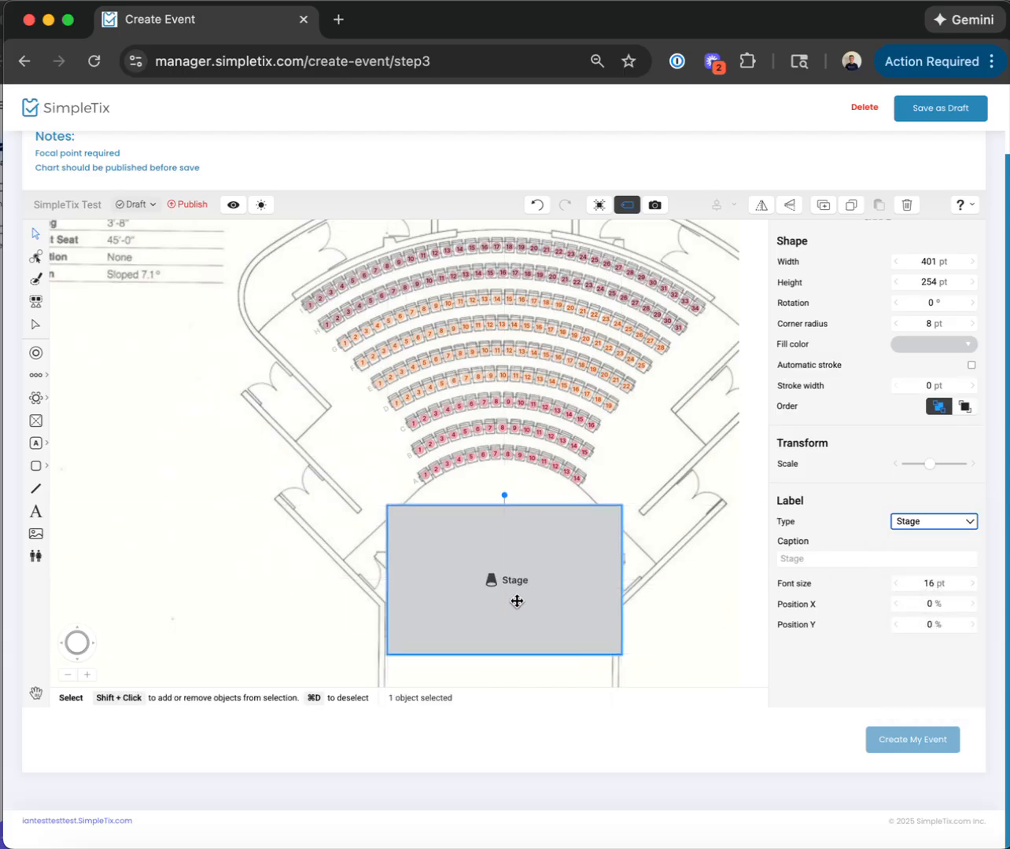
Step: Deselect the stage and hide the reference chart behind the seats
click(135, 486)
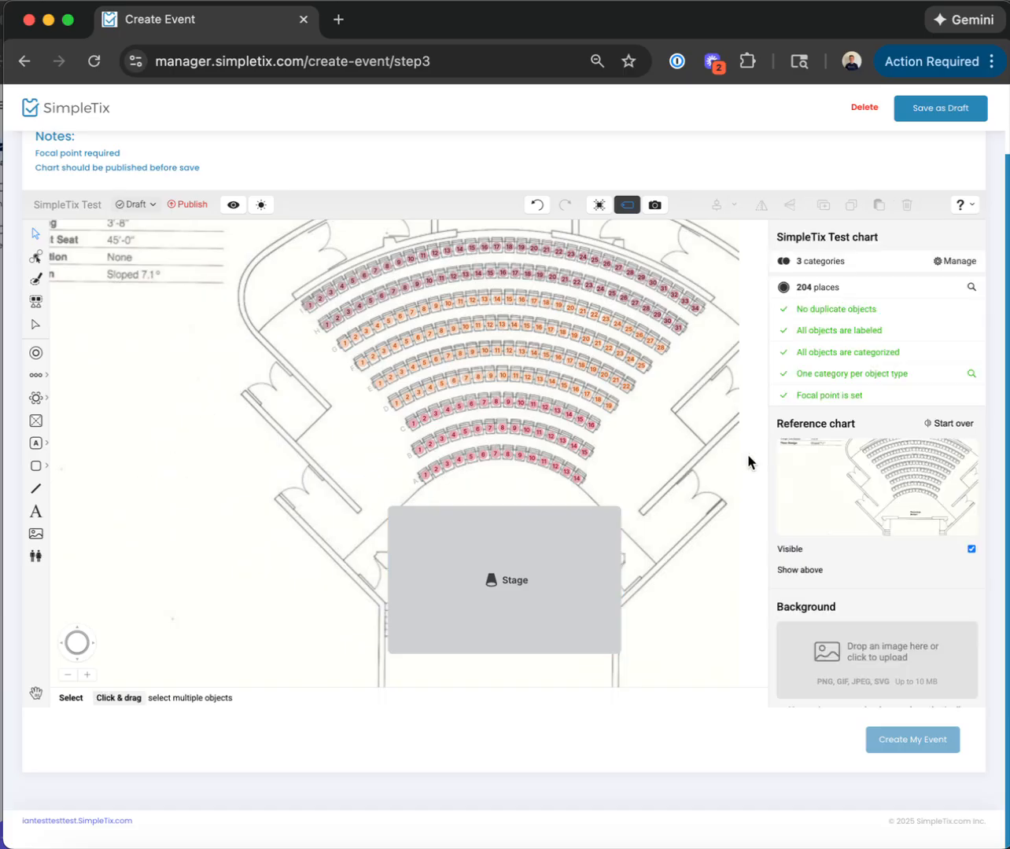
click(969, 551)
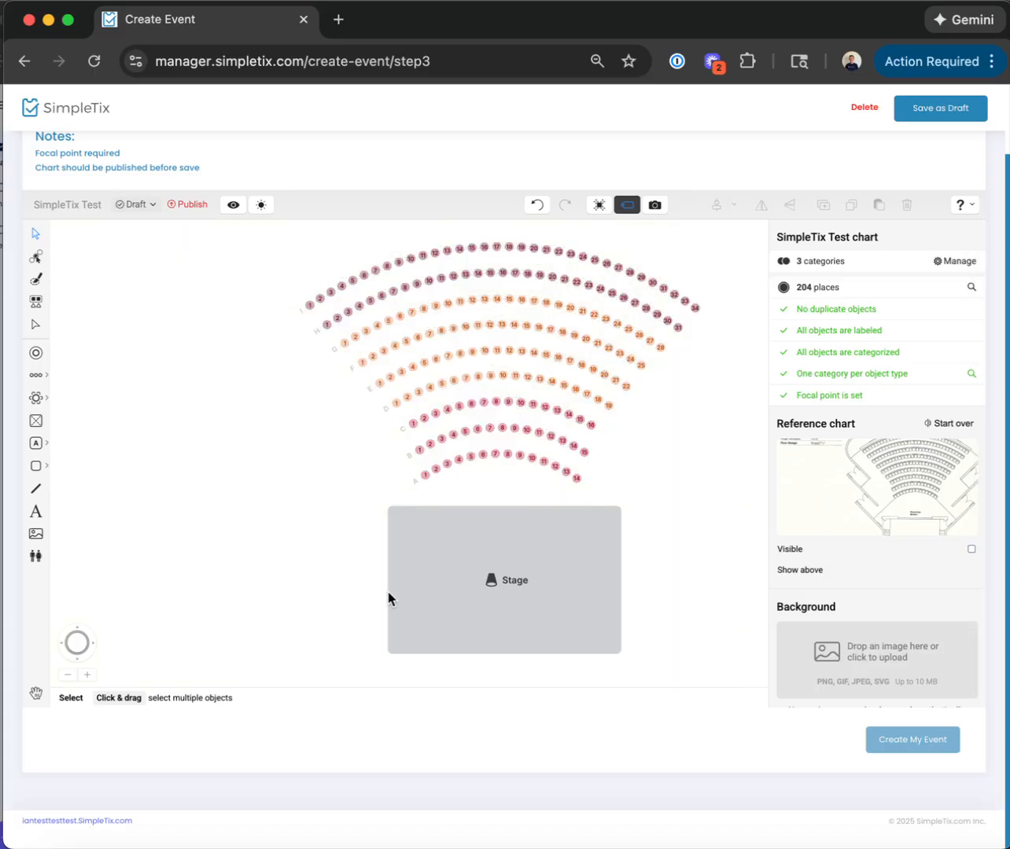
drag(318, 542, 263, 587)
Step: Publish the seating chart and create the event
click(188, 207)
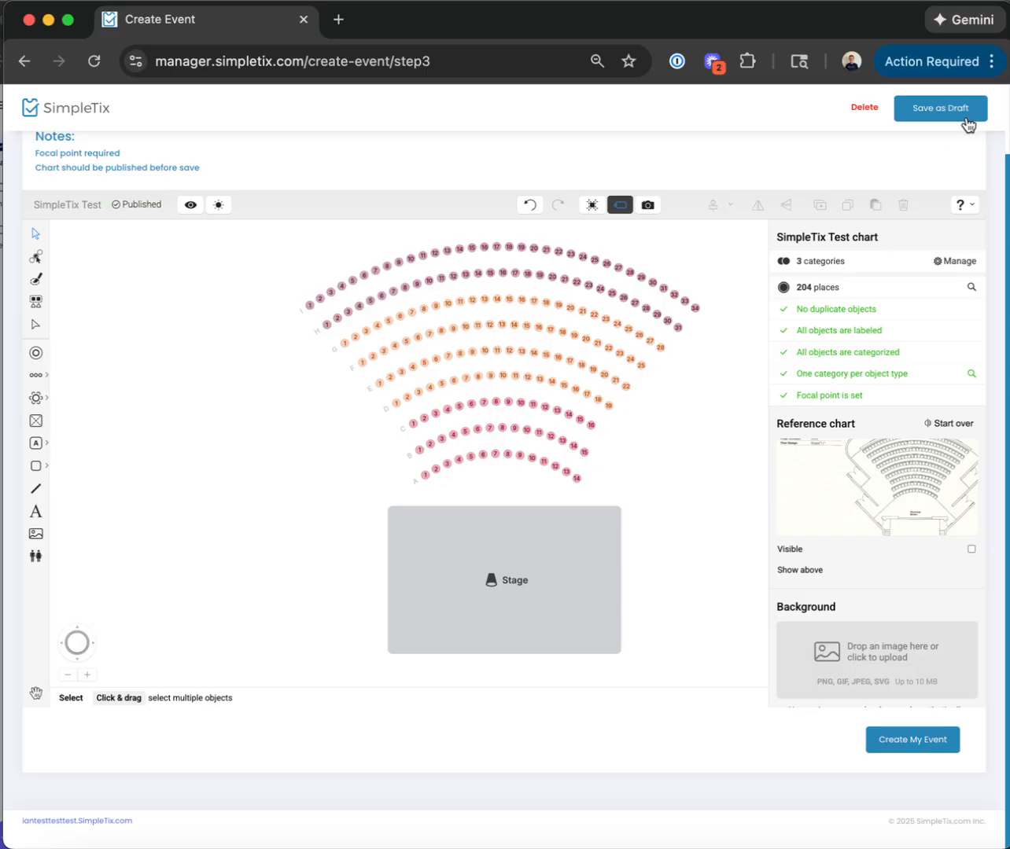
click(892, 748)
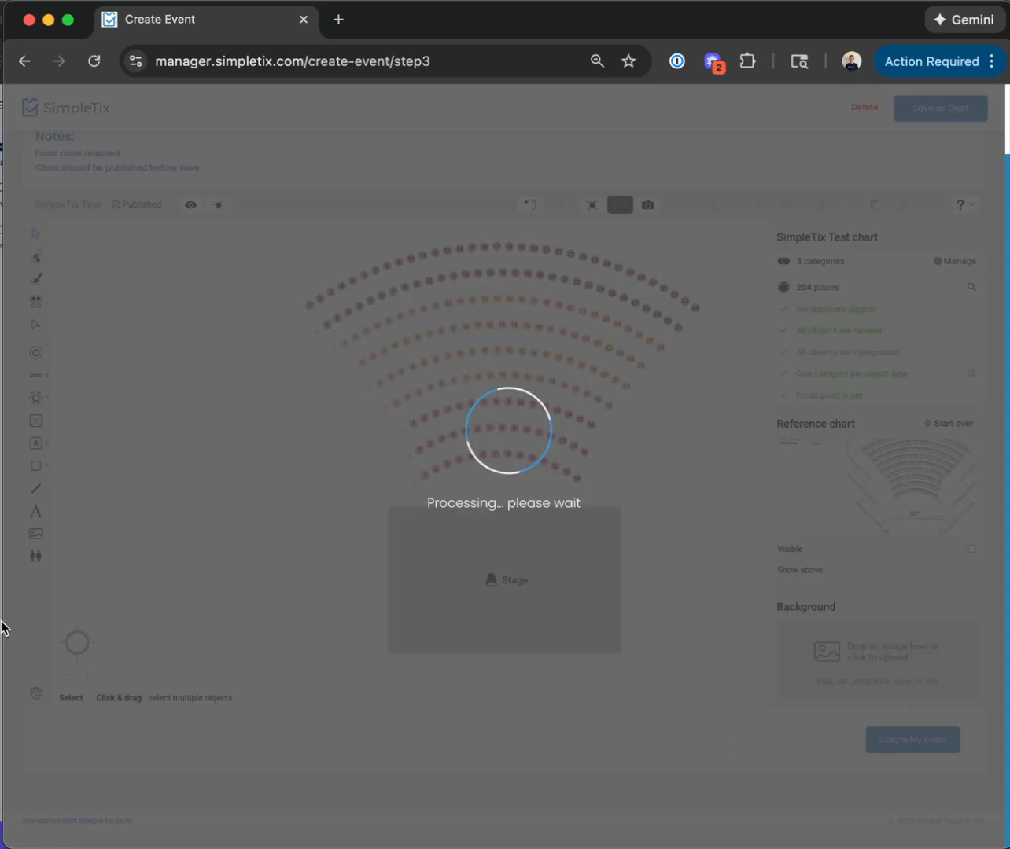